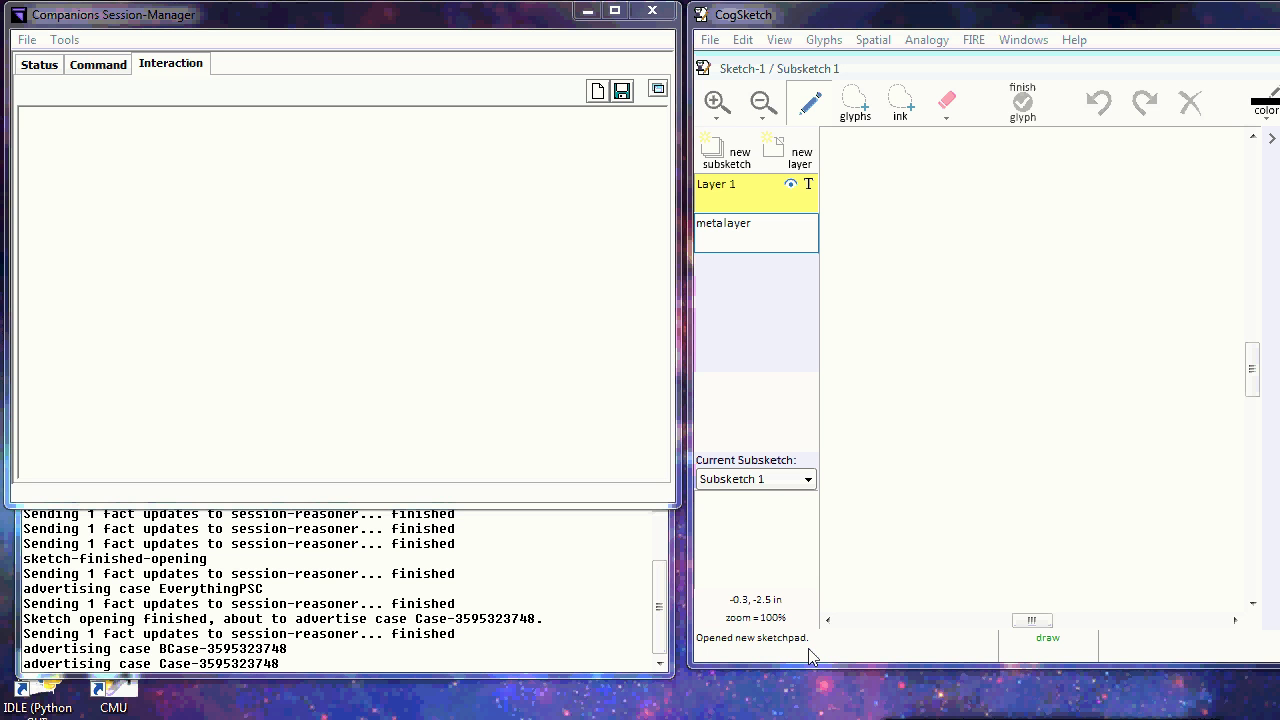
- Tell the Companion in the interaction transcript "I am going to teach you to play Tic Tac Toe."
left_click(20, 117)
type("I am ")
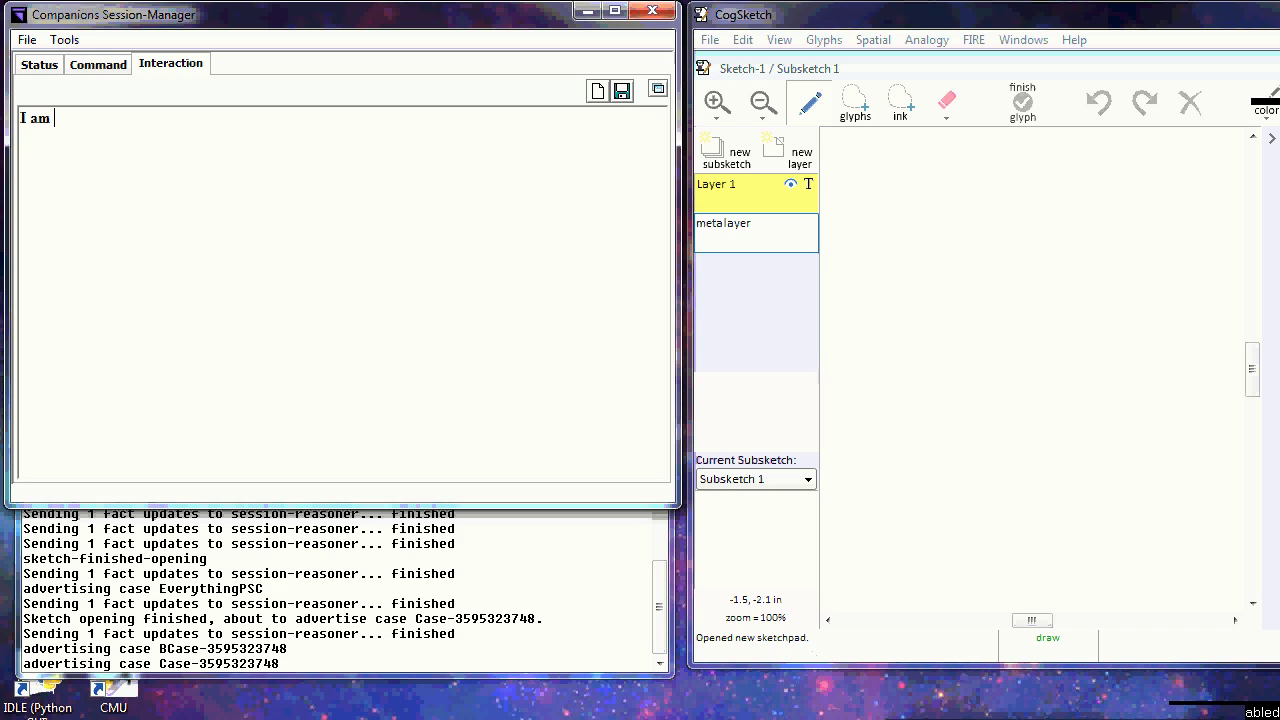
type("going to teach you to play Tic")
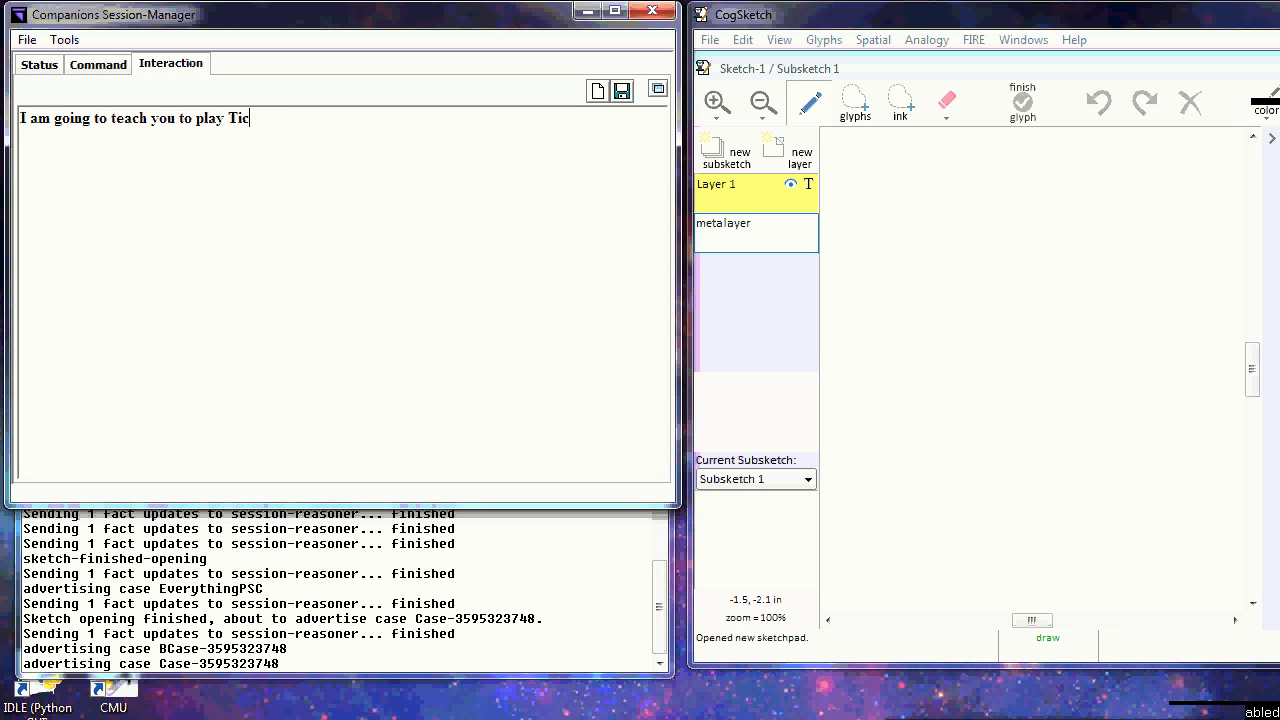
type(" Tac Toe.")
key("Return")
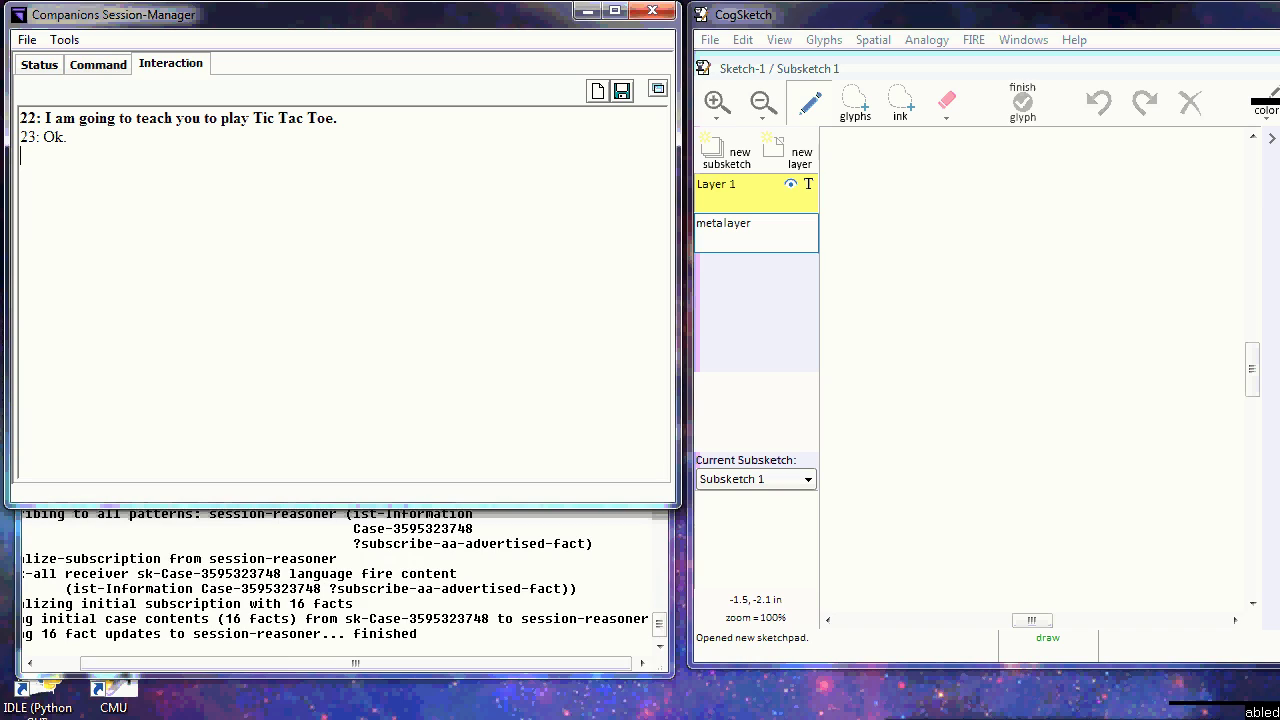
- Submit the statement "Tic Tac Toe is a marking game." to the Companion
type("Tic Tac Toe is a mark")
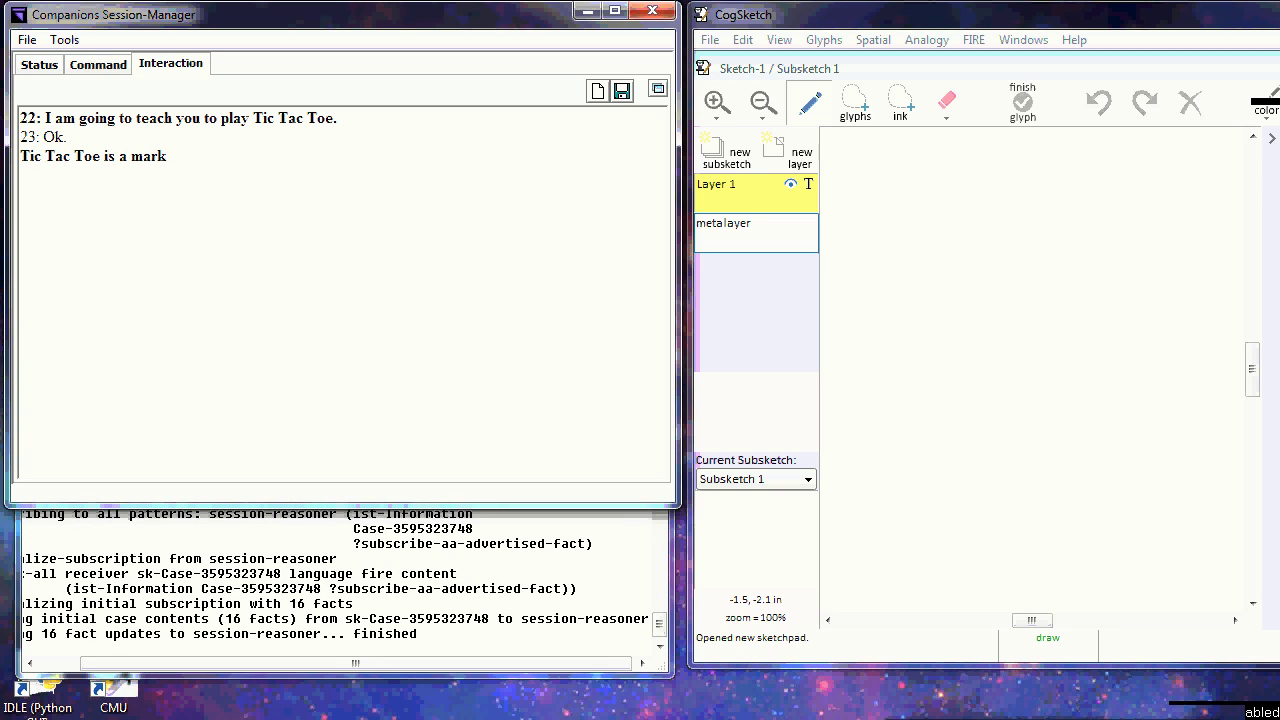
type("ing game.")
key("Return")
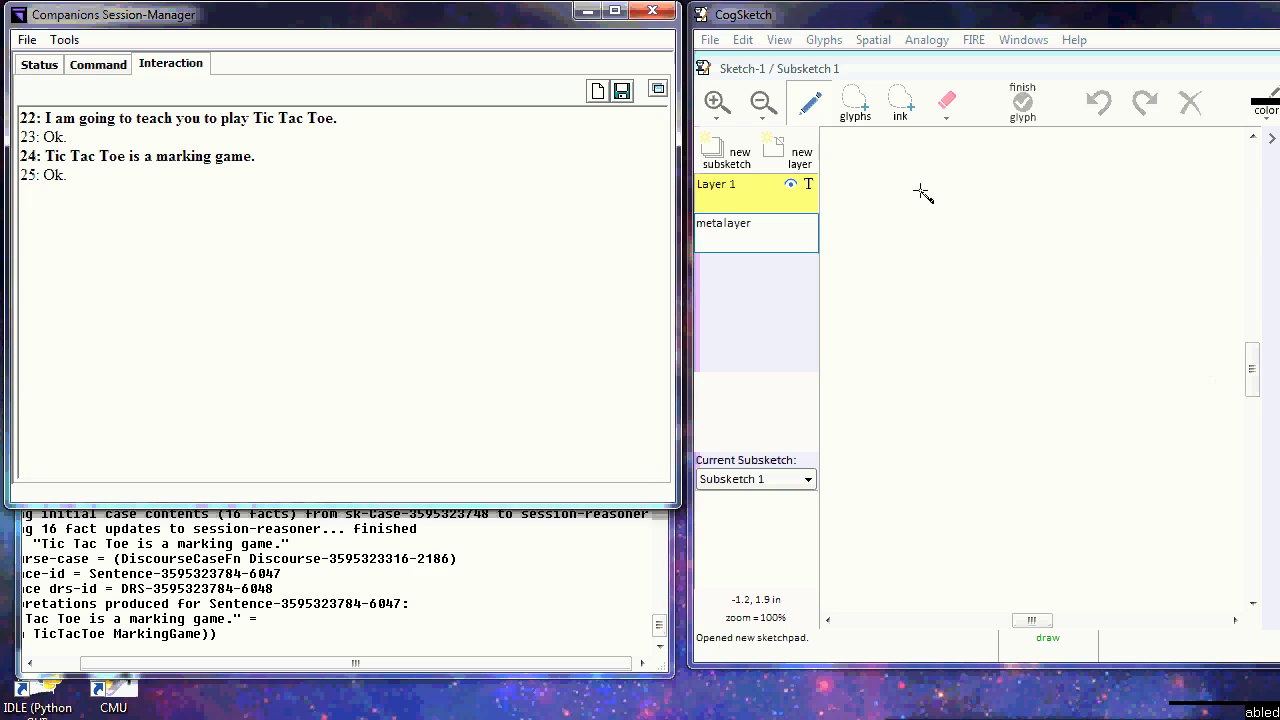
- Sketch a 3x3 Tic Tac Toe grid from two vertical and two horizontal strokes in CogSketch and finish it as one glyph
left_click_drag(928, 184, 929, 368)
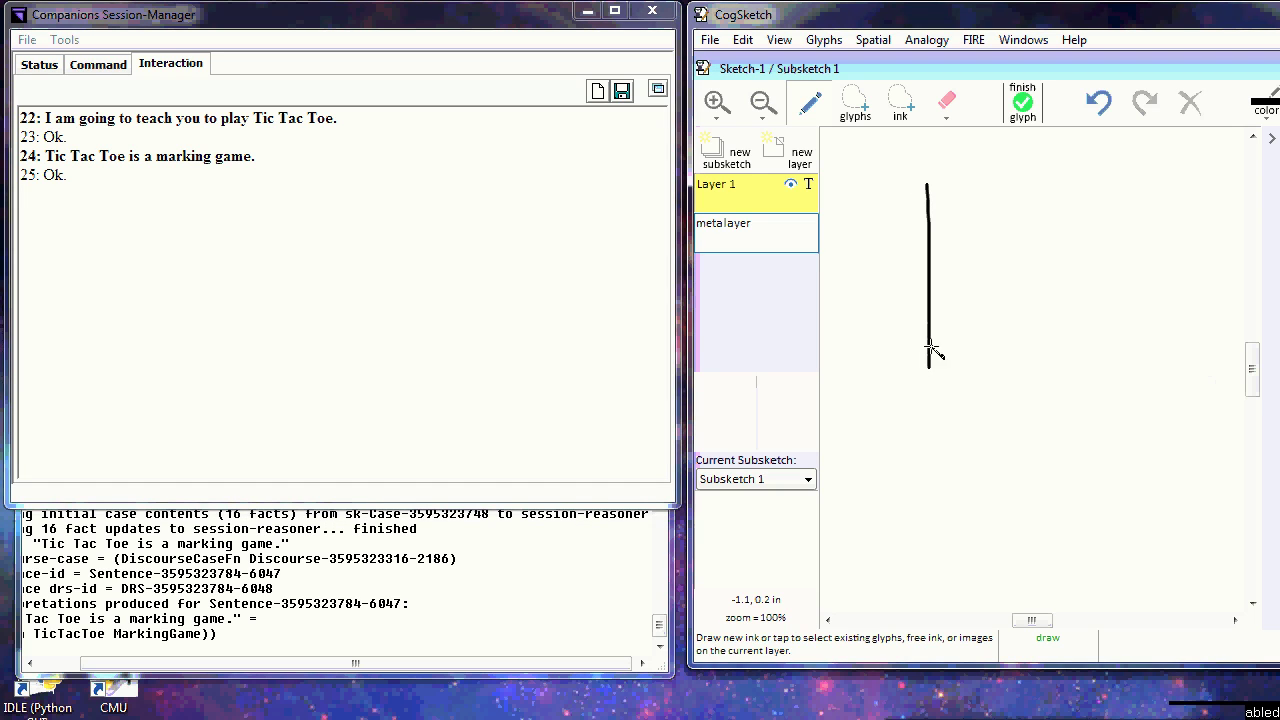
left_click_drag(1026, 186, 1026, 368)
left_click_drag(853, 242, 1110, 241)
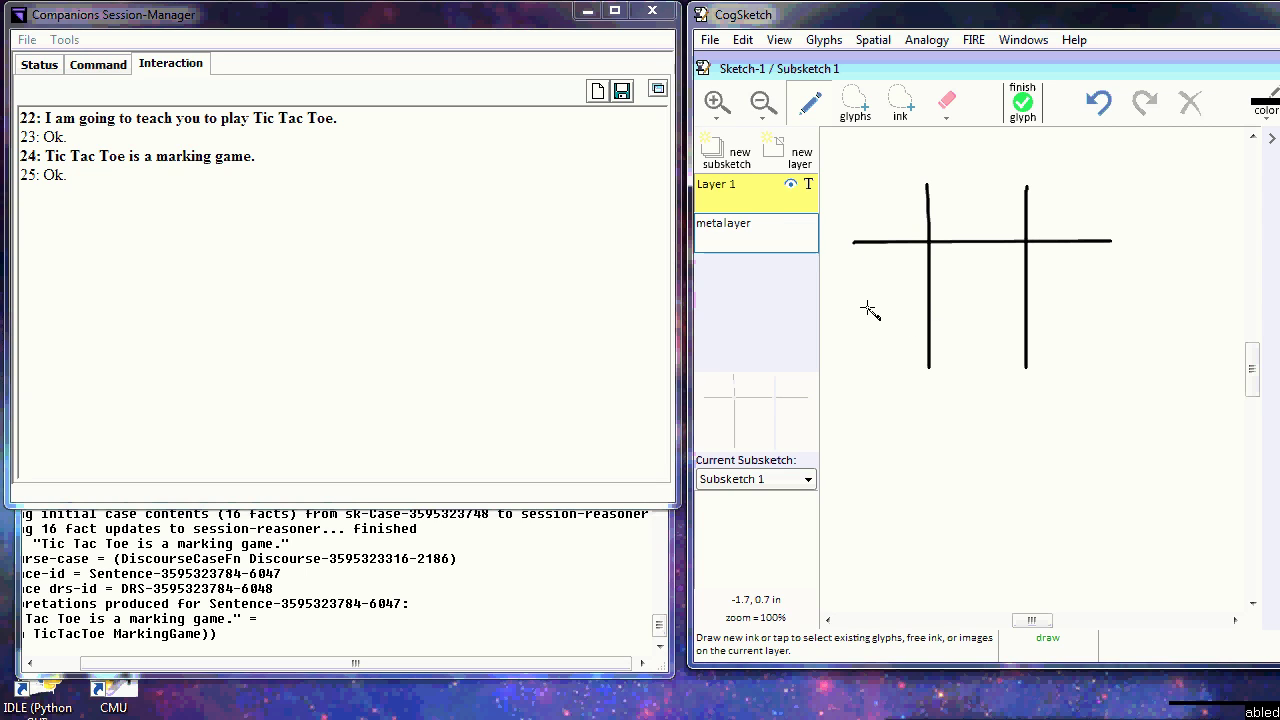
left_click_drag(866, 306, 1105, 307)
left_click(1022, 102)
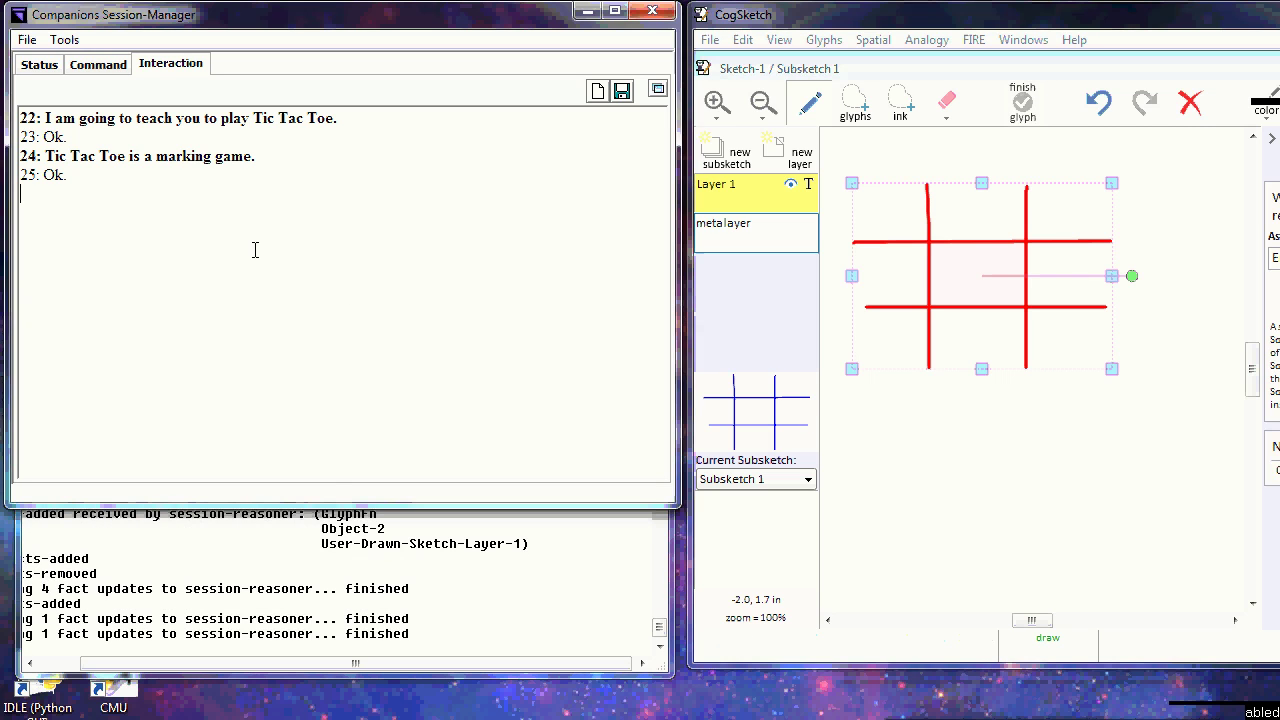
- Tell the Companion in the Session-Manager "Tic Tac Toe is played on a 3x3 grid of squares."
left_click(354, 247)
type("Tic T")
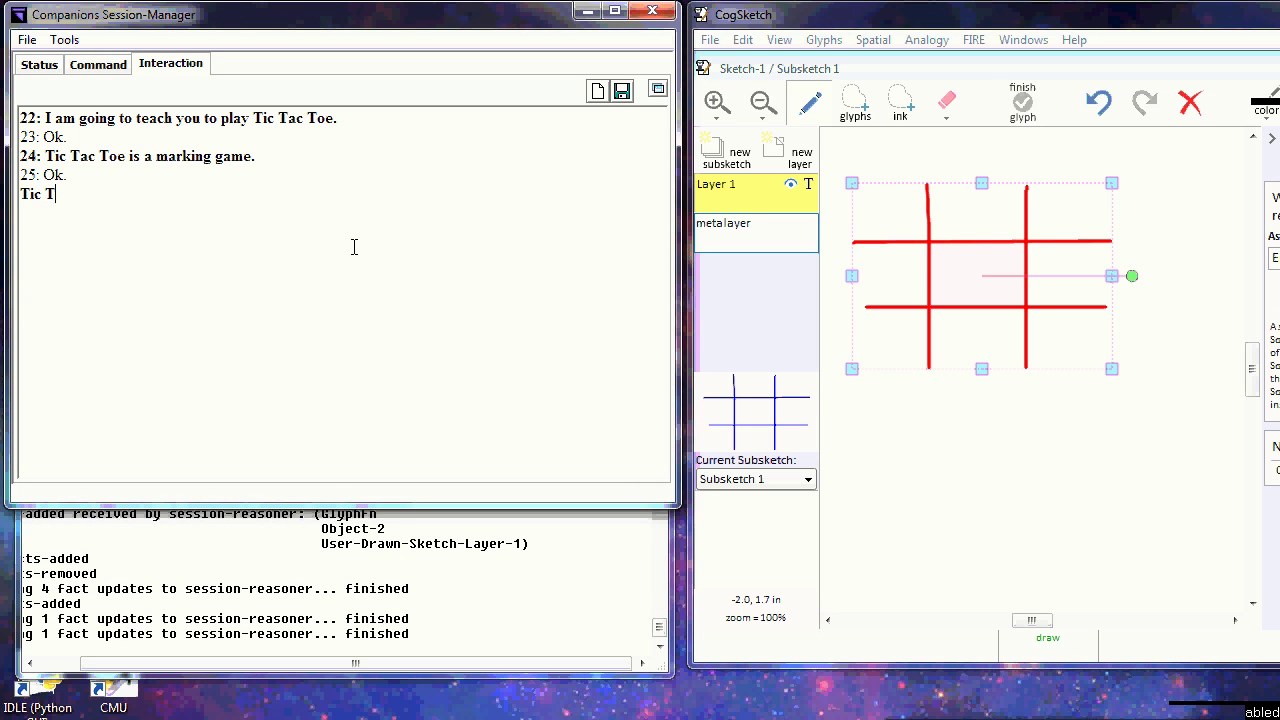
type("ac Toe is played on a 3x3 ")
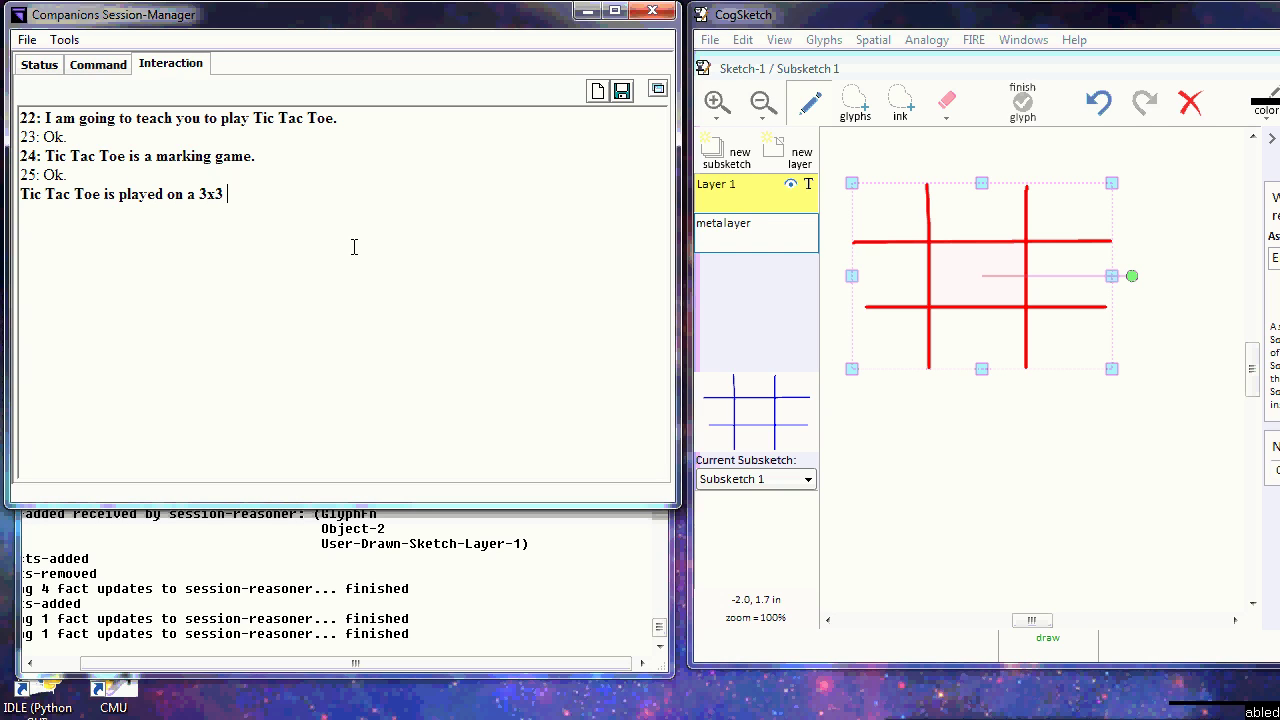
type("grid of squares.")
key("Return")
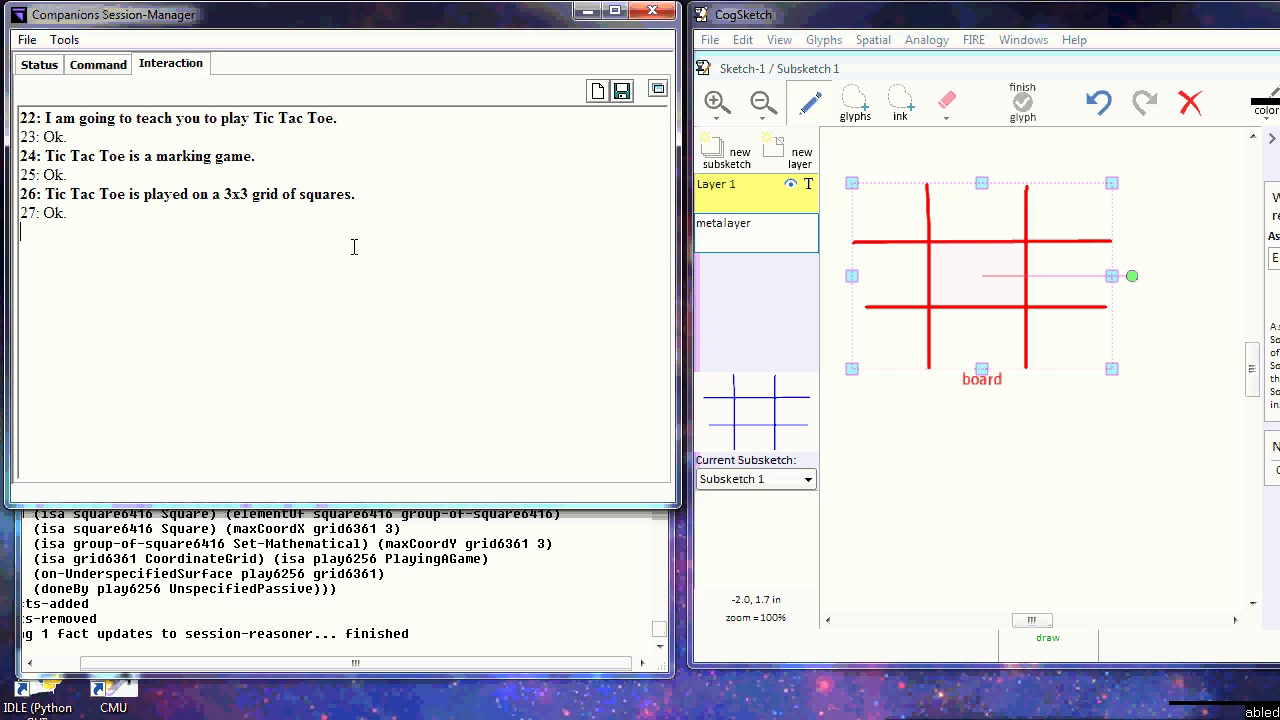
- Submit the two statements "Tic Tac Toe is a two-player game." and "X is a player."
type("Tic Tac Toe is a two-player game.")
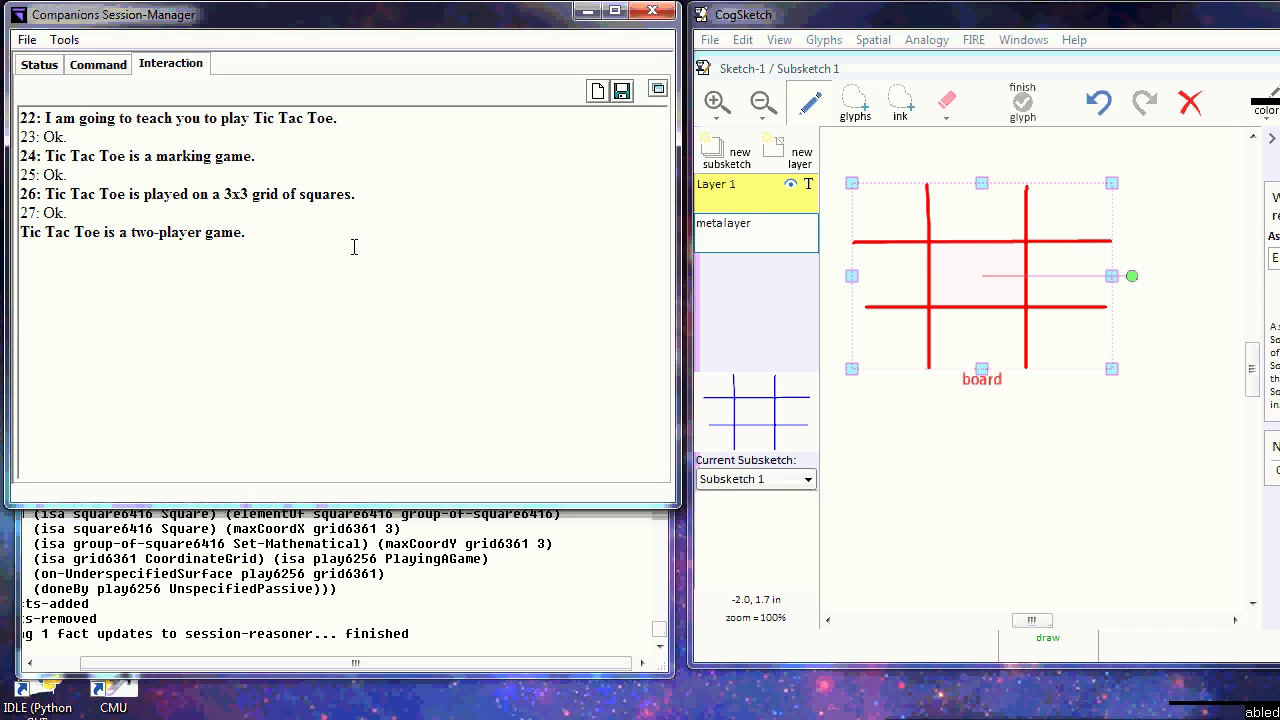
key("Return")
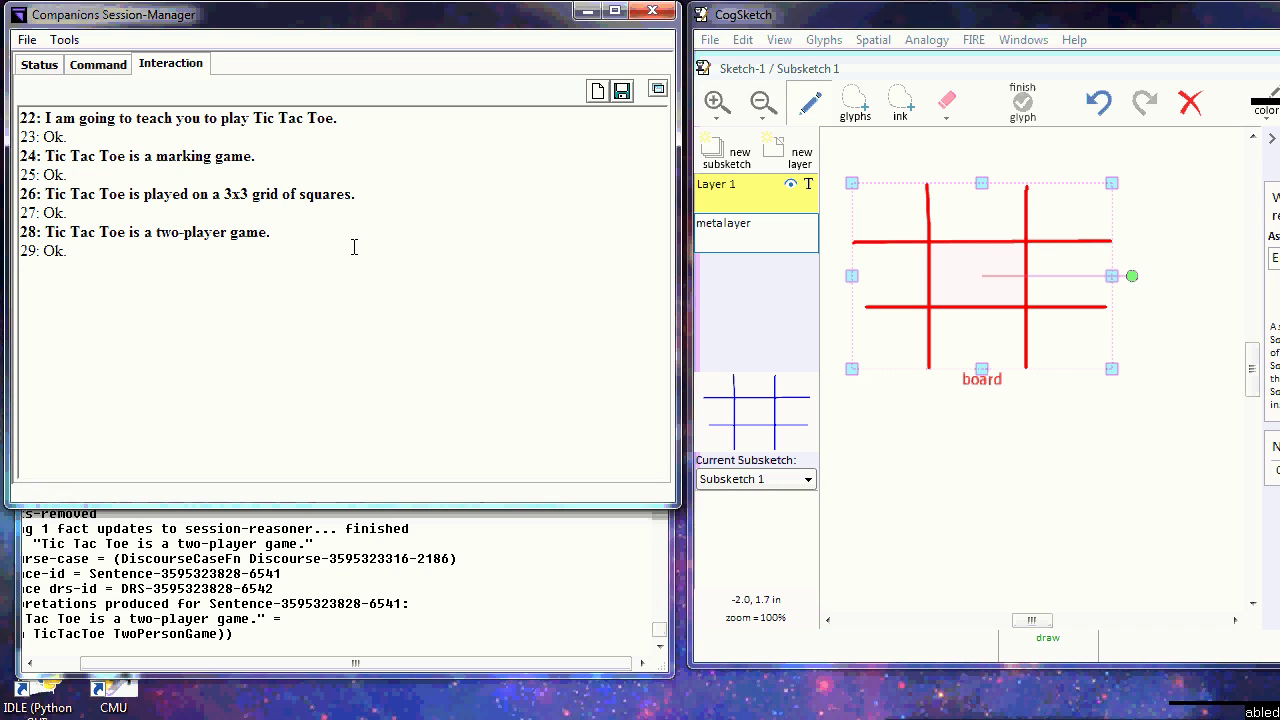
type("X is a player")
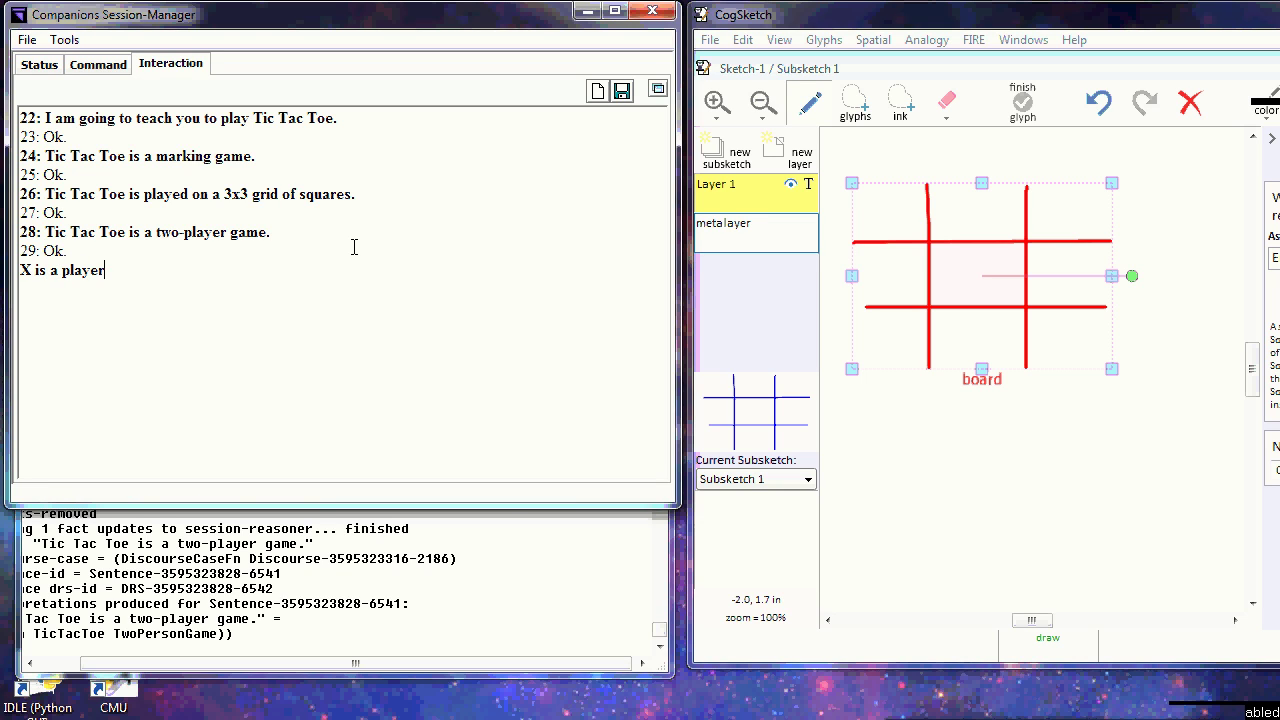
type(".")
key("Return")
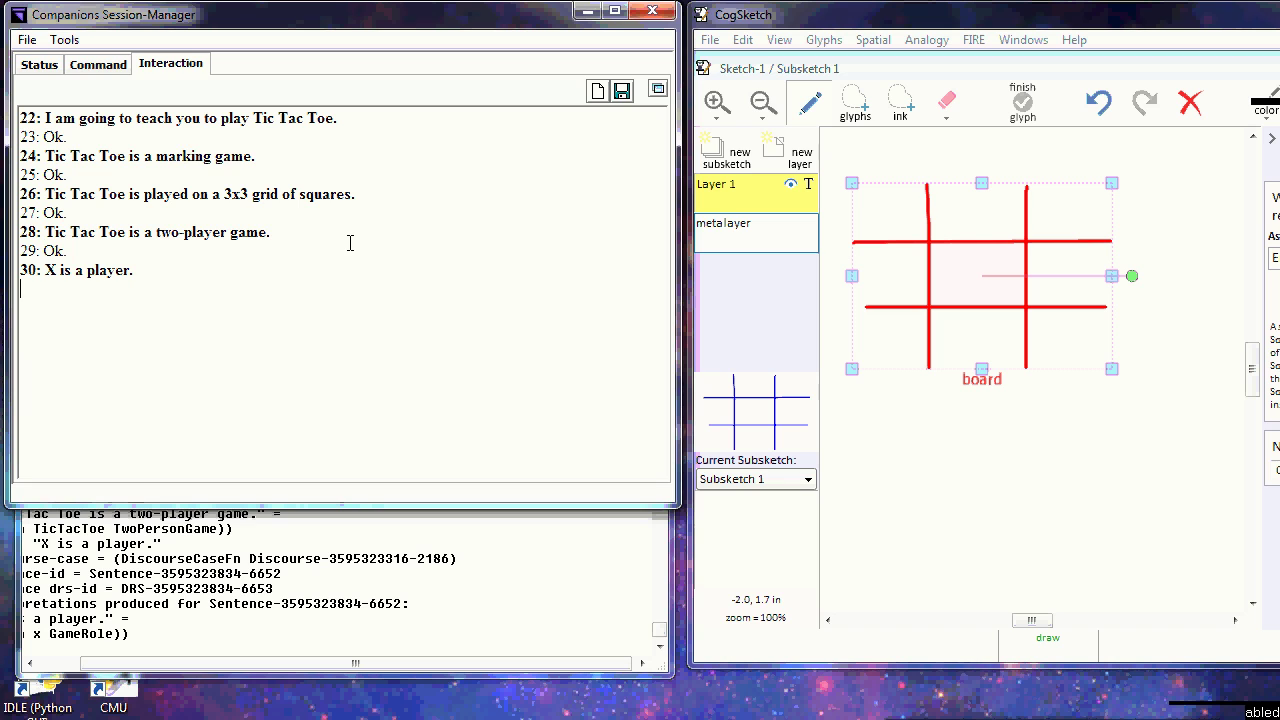
- Draw an X in the grid's upper-left square and an O in its upper-middle square in CogSketch, finishing each as a separate glyph
left_click(855, 100)
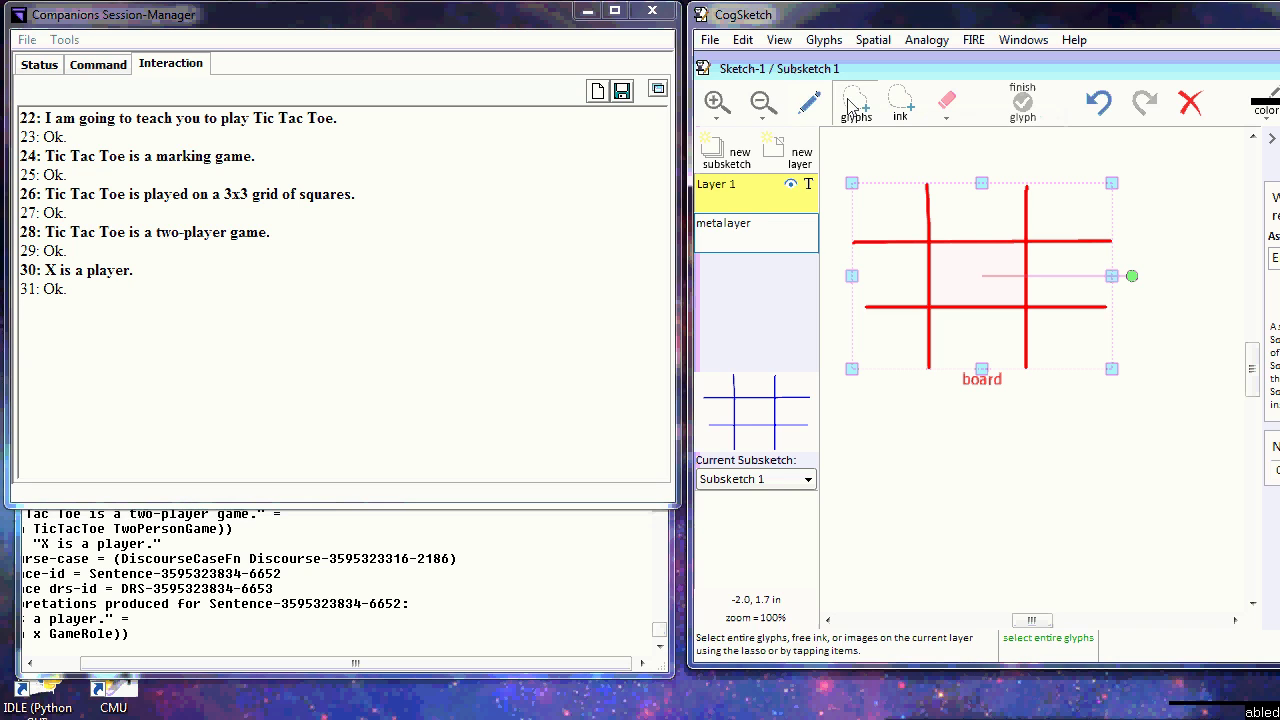
left_click(810, 101)
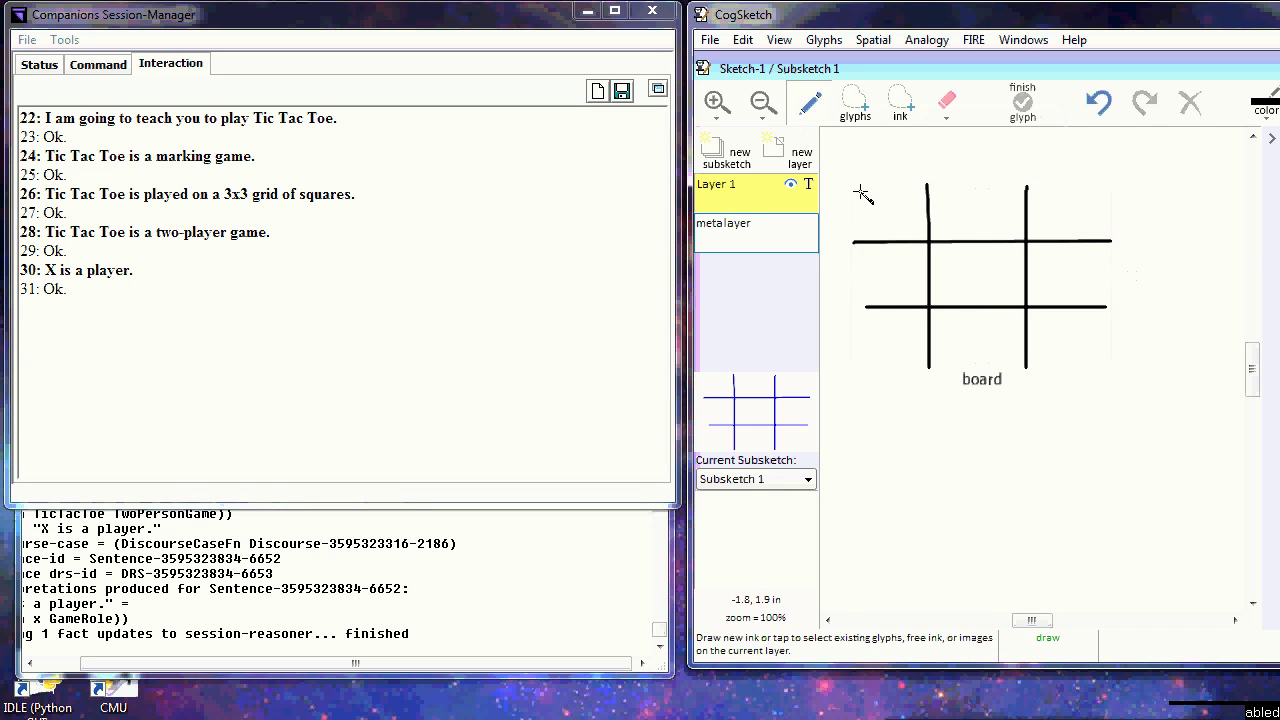
mouse_move(858, 188)
left_mouse_down()
mouse_move(903, 231)
mouse_move(884, 204)
mouse_move(858, 222)
left_mouse_up()
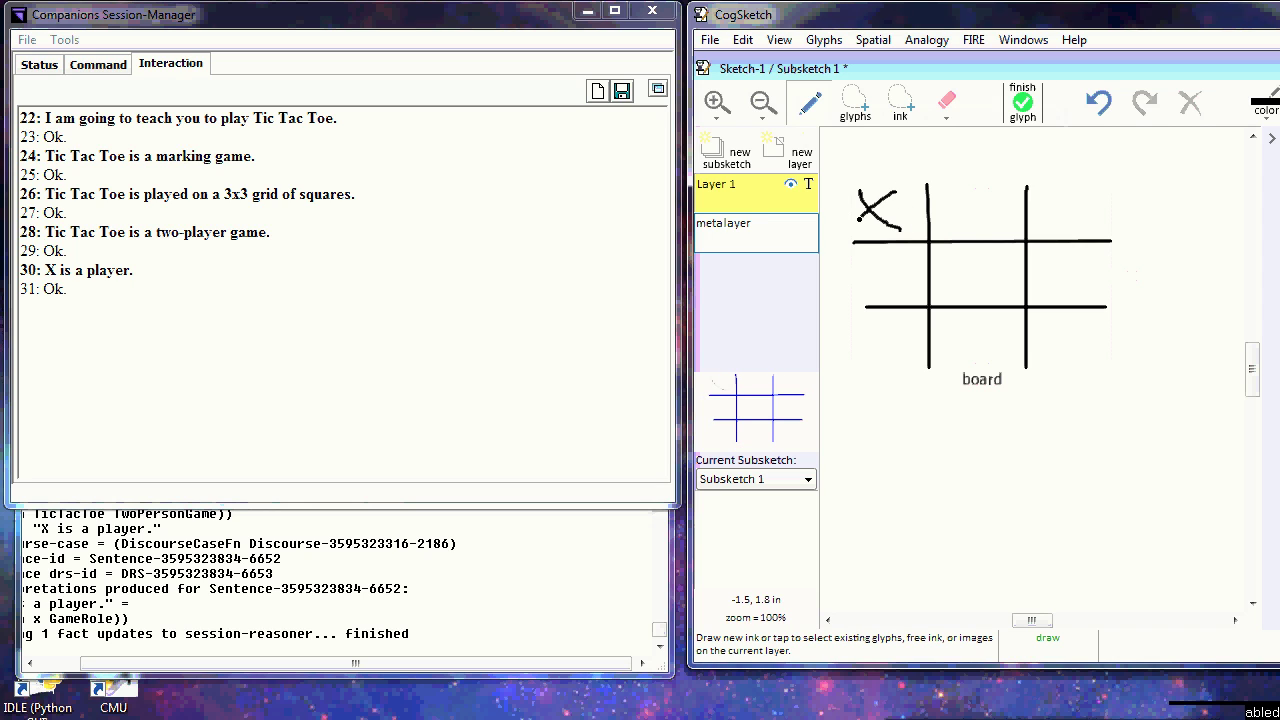
left_click(1020, 104)
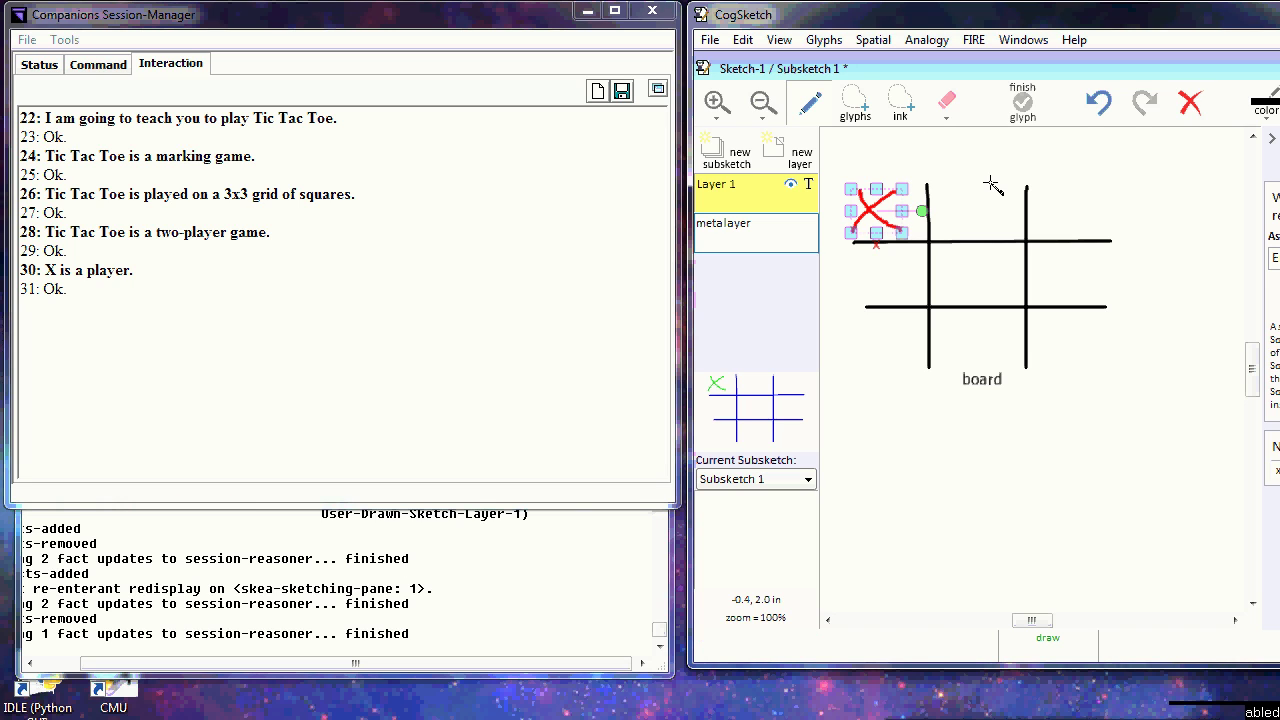
mouse_move(992, 184)
left_mouse_down()
mouse_move(960, 188)
mouse_move(958, 214)
mouse_move(1005, 206)
mouse_move(990, 180)
left_mouse_up()
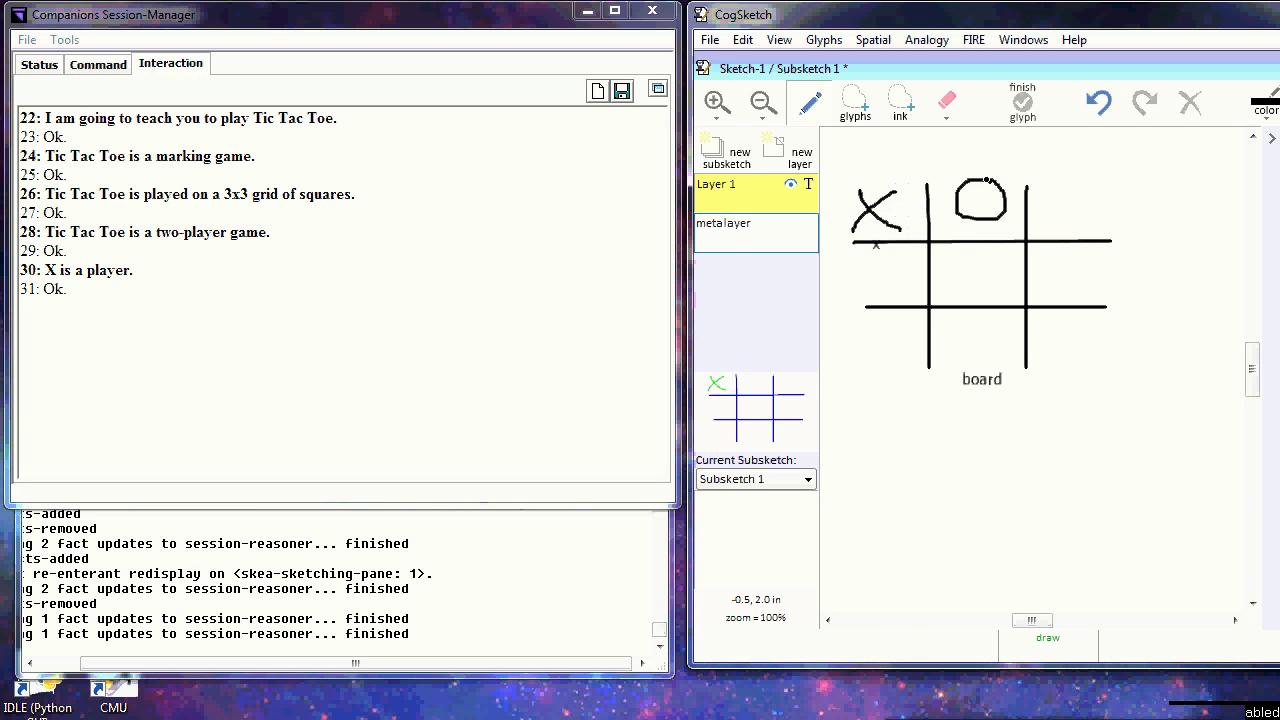
left_click(1020, 104)
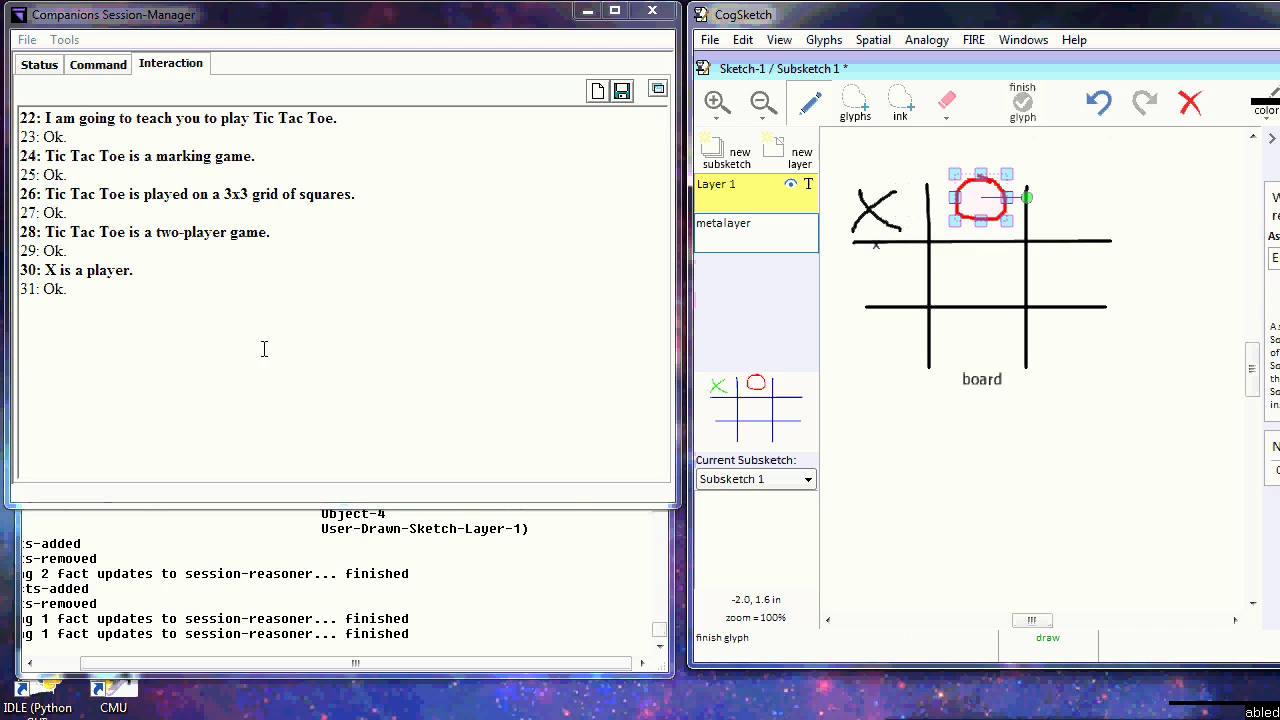
- Tell the Companion in the Session-Manager "O is a player."
left_click(213, 325)
type("O ")
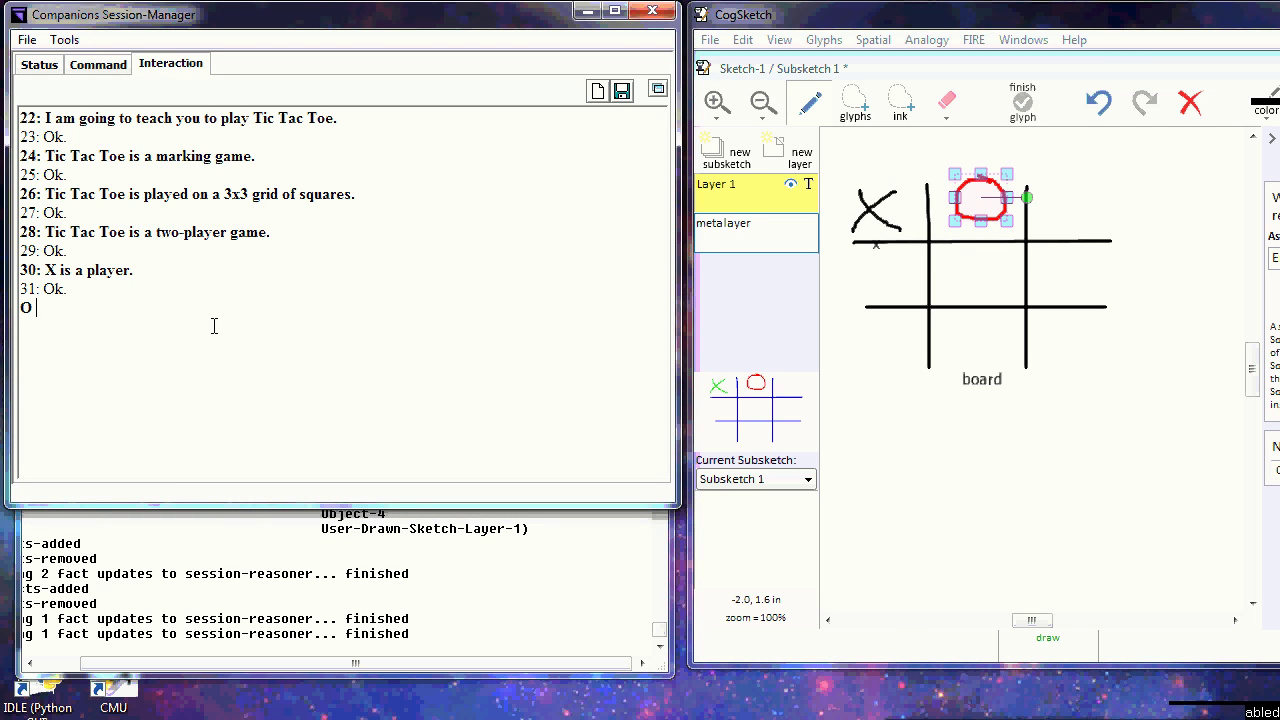
type("is a player.")
key("Return")
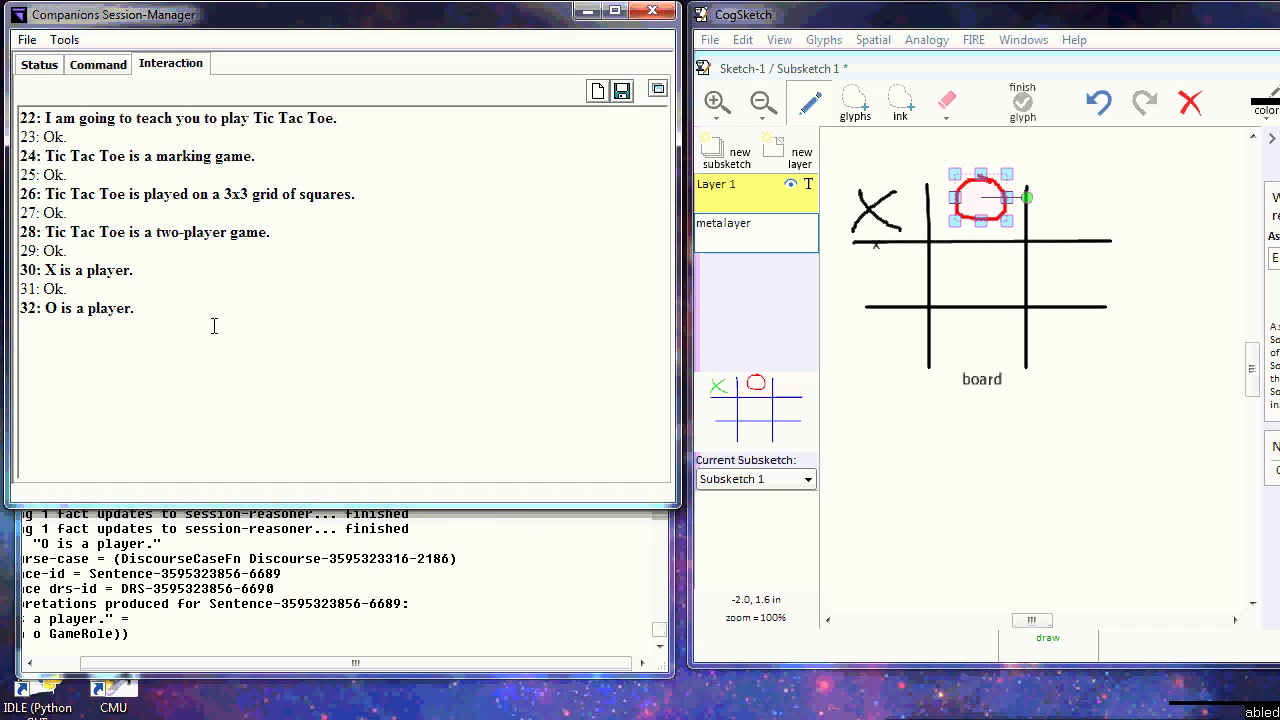
- Submit the turn-taking rule "X and O take turns marking empty squares."
type("X")
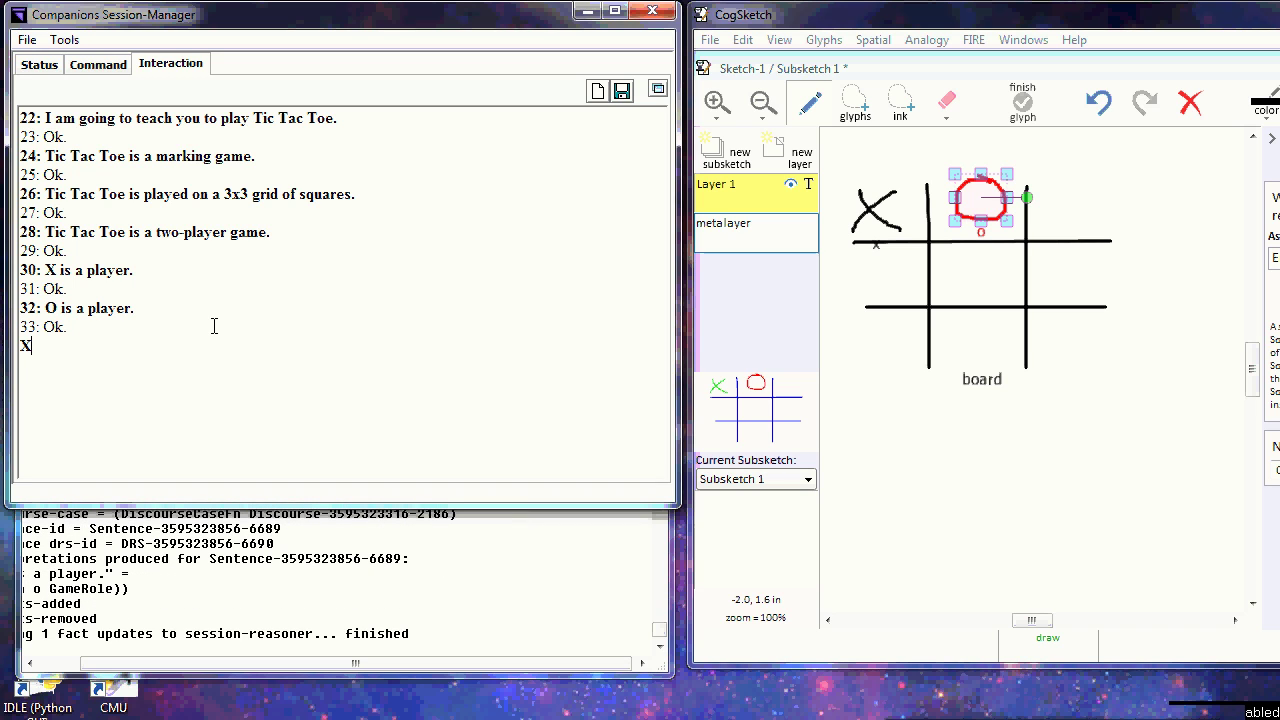
type(" and O take turns marking wmp")
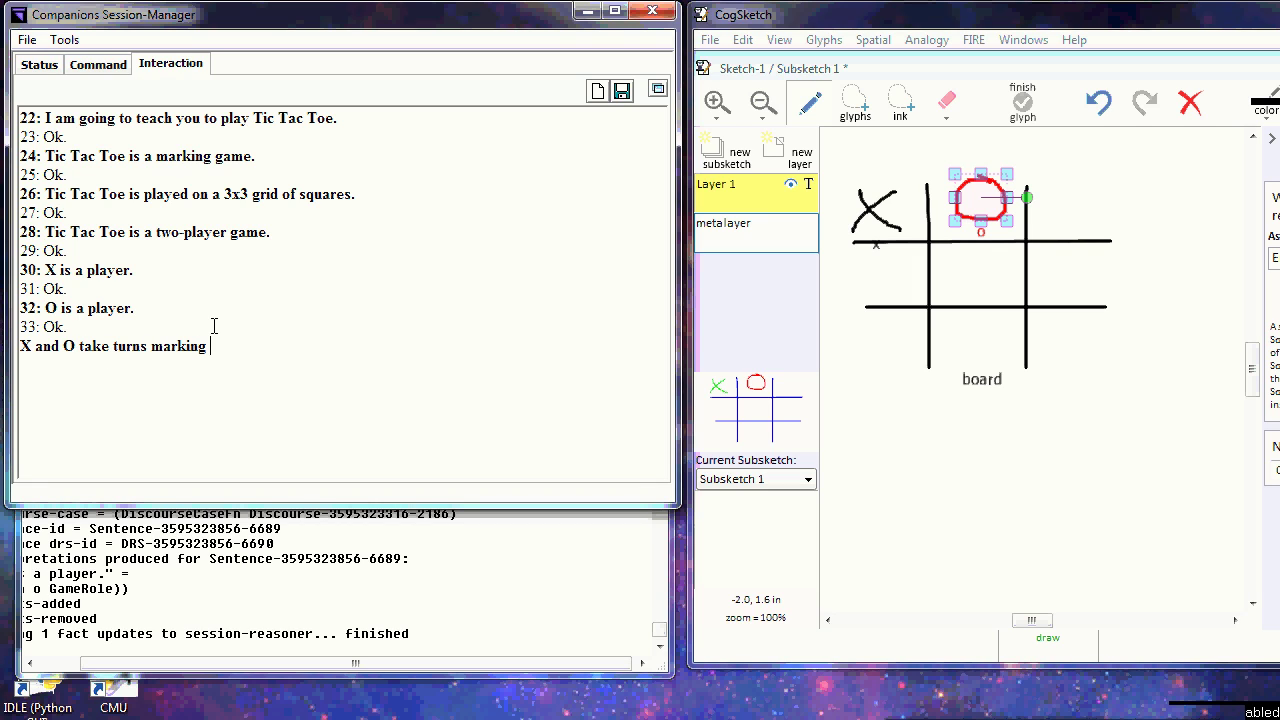
key("BackSpace")
key("BackSpace")
key("BackSpace")
type("empty squares.")
key("Return")
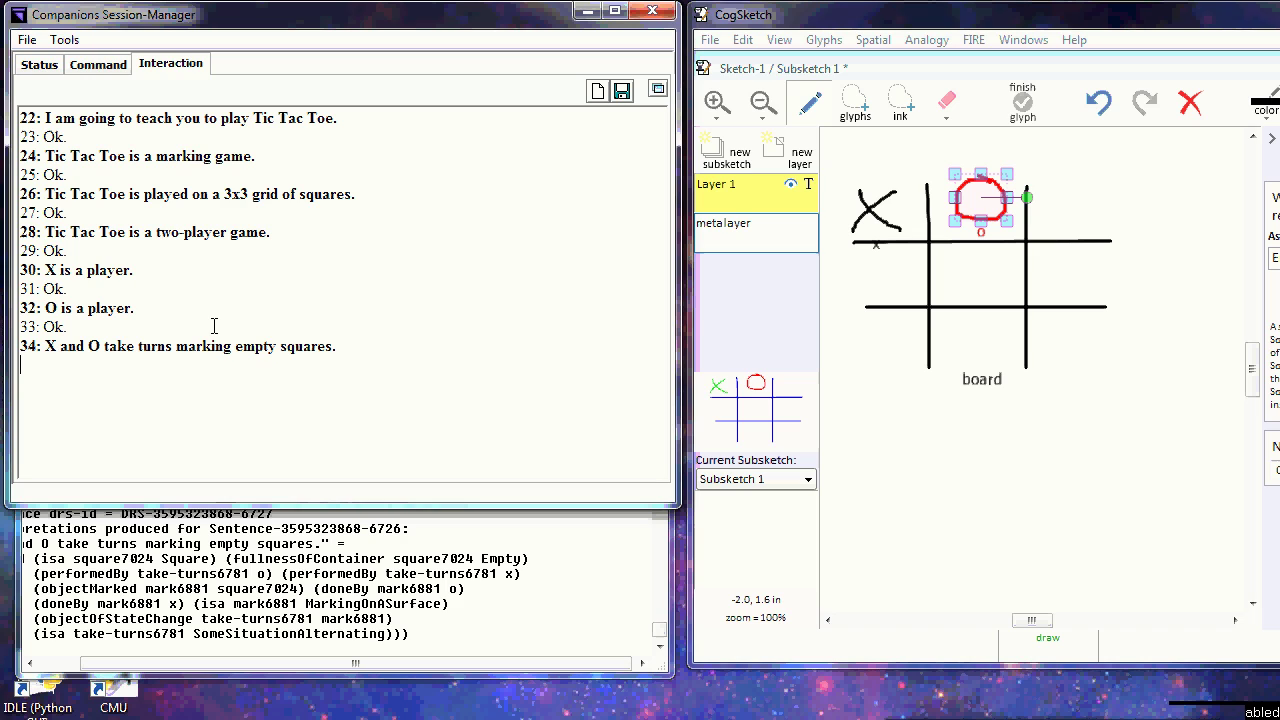
- Submit the winning rule "The first player to mark three squares in a row wins."
type("The first")
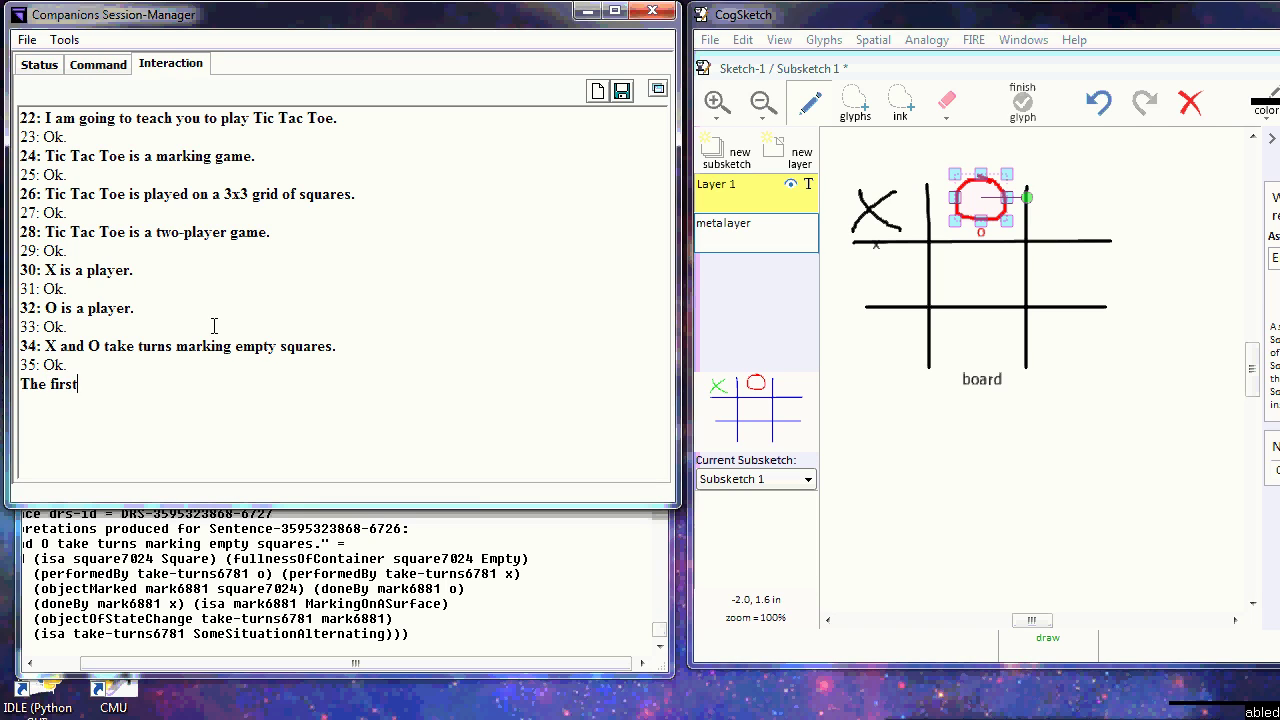
type(" player to mark three squares ina")
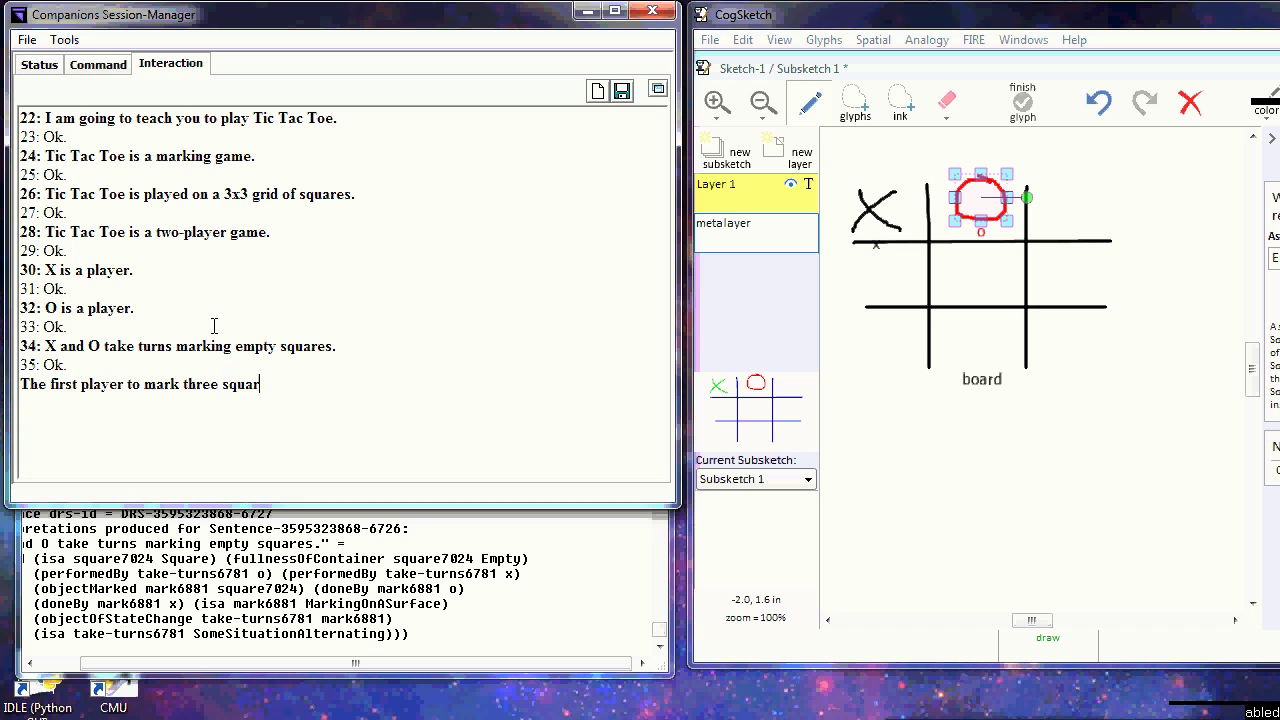
key("BackSpace")
key("BackSpace")
type("a row wins.")
key("Return")
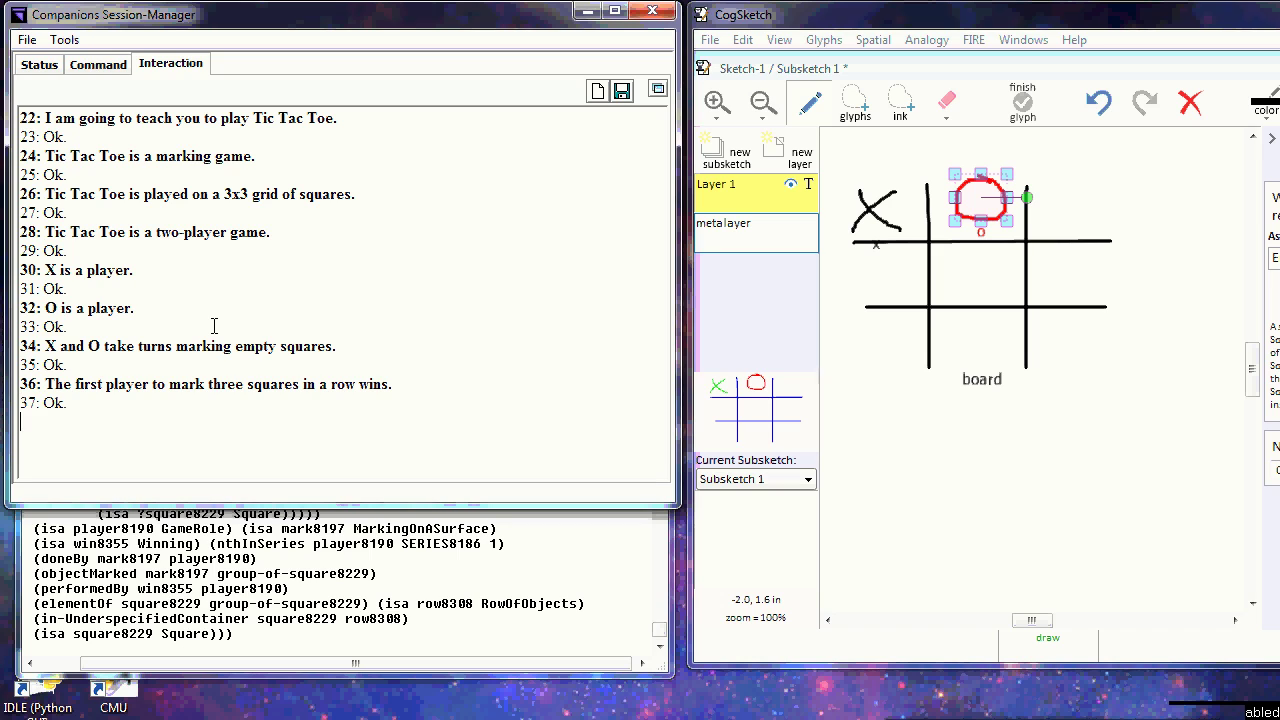
- Submit the rule "X goes first." and the instruction "Start a game."
type("X goes first.")
key("Return")
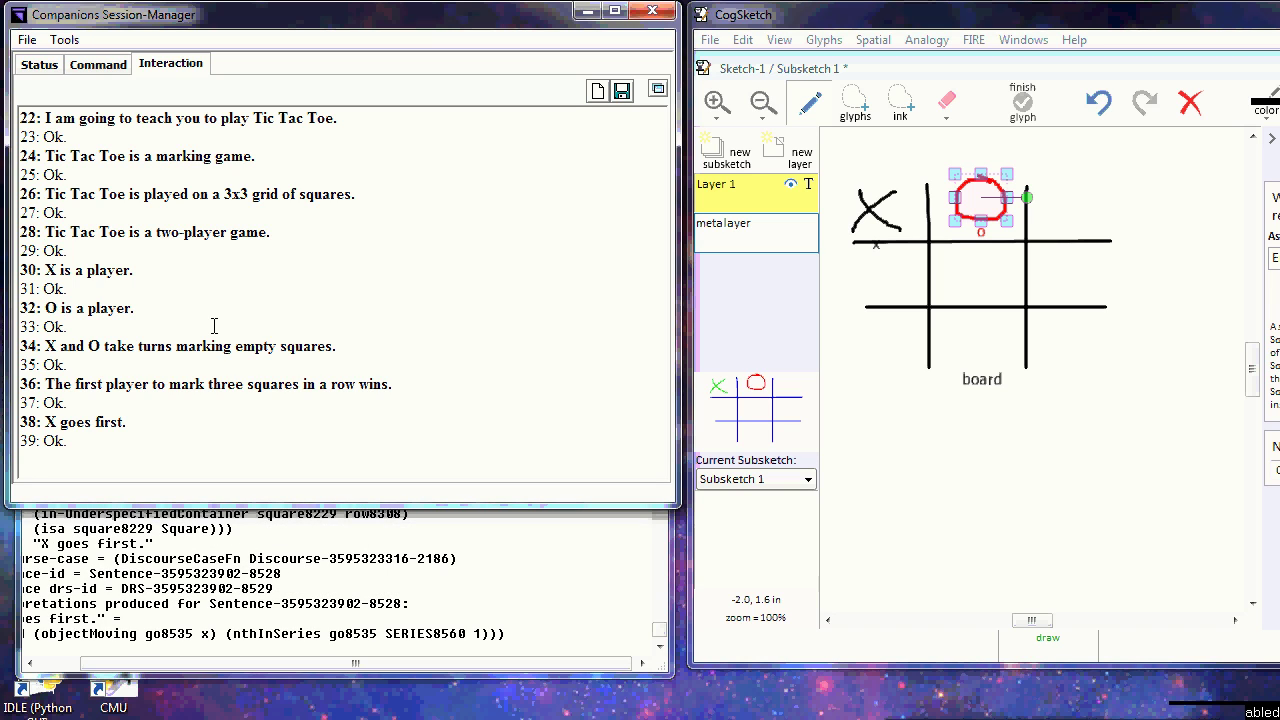
type("Start a game.")
key("Return")
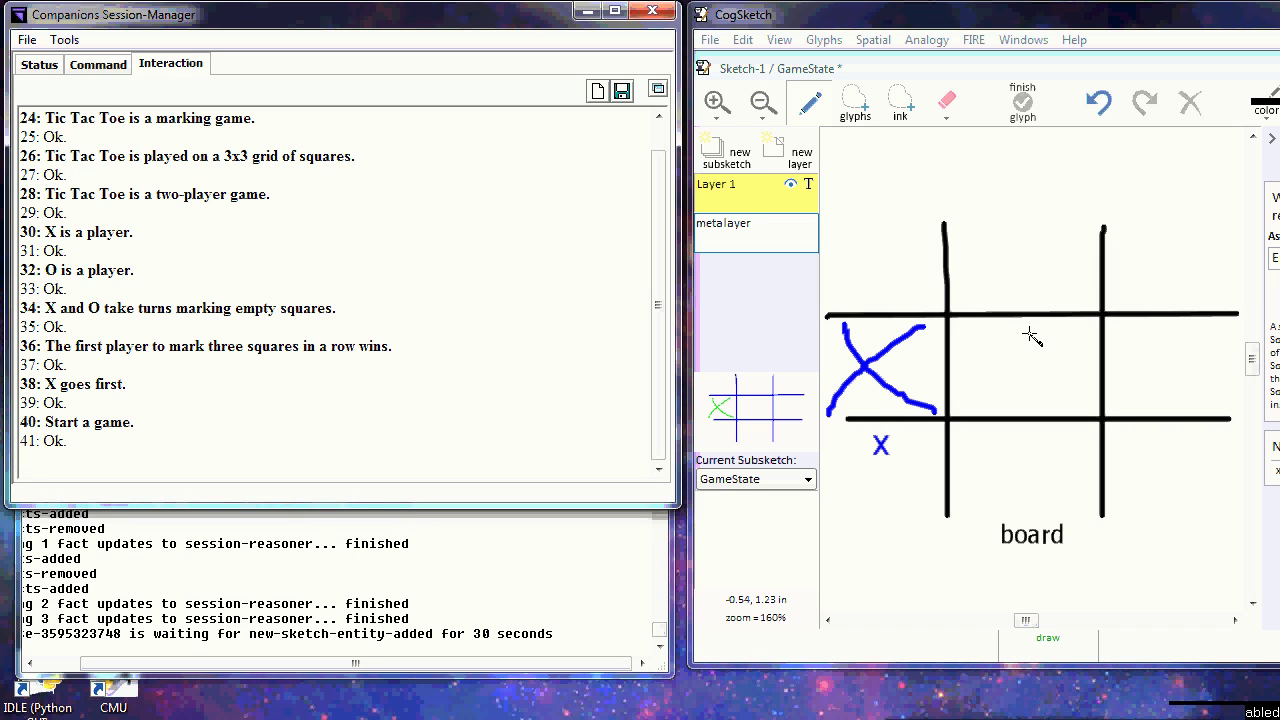
- Play O in the centre square and on the following turn in the lower-left square of the CogSketch board, finishing each mark as a glyph
mouse_move(1030, 327)
left_mouse_down()
mouse_move(1006, 330)
mouse_move(990, 362)
mouse_move(1012, 402)
mouse_move(1076, 382)
mouse_move(1030, 328)
left_mouse_up()
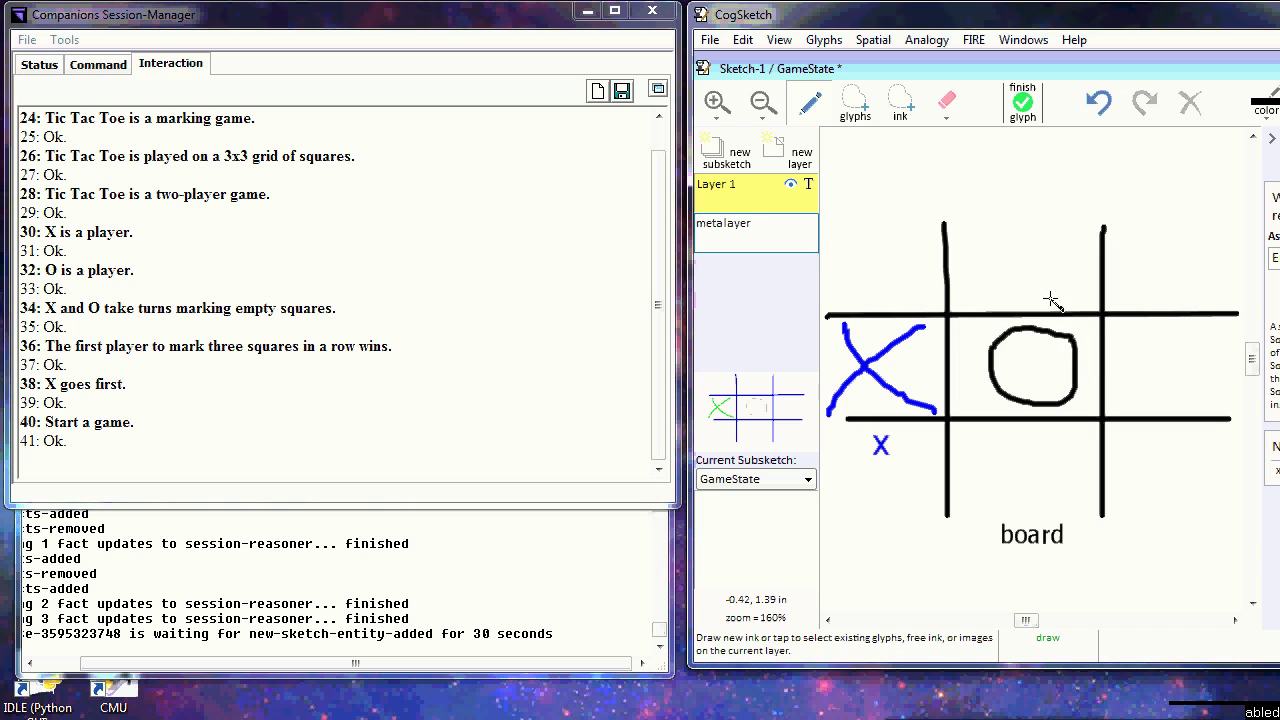
left_click(1023, 102)
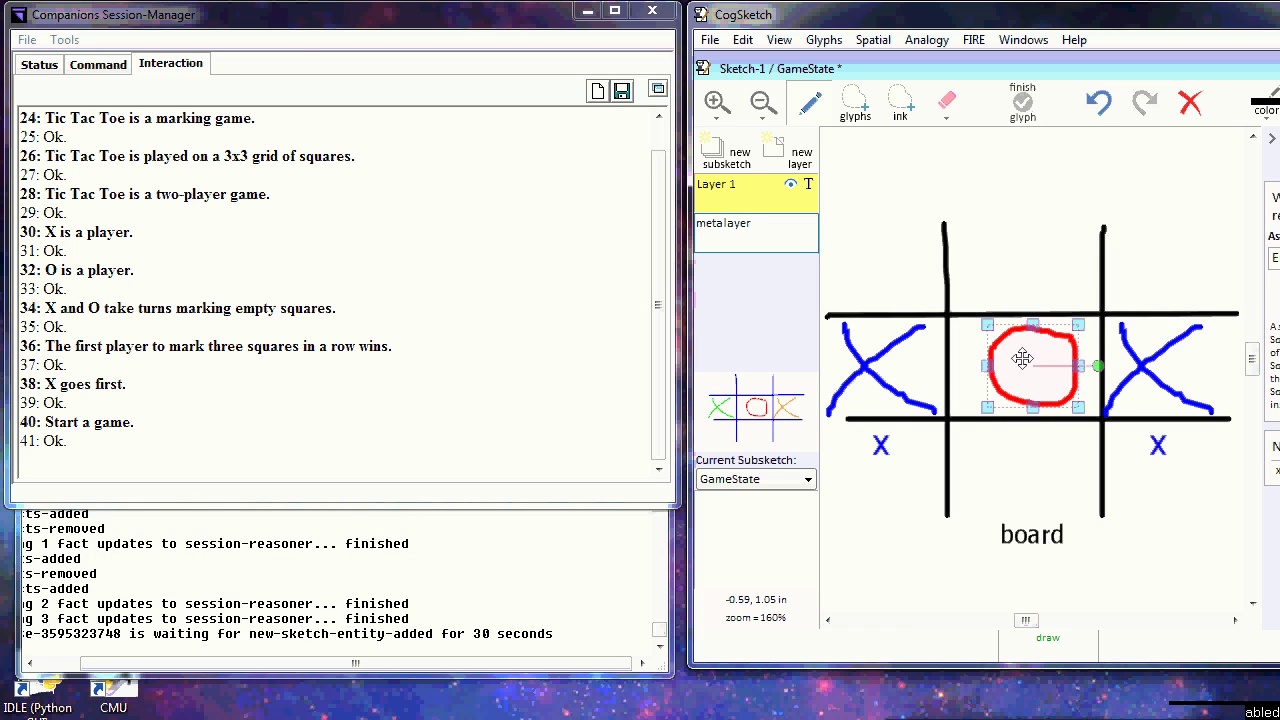
mouse_move(872, 435)
left_mouse_down()
mouse_move(844, 459)
mouse_move(847, 498)
mouse_move(914, 505)
mouse_move(890, 433)
left_mouse_up()
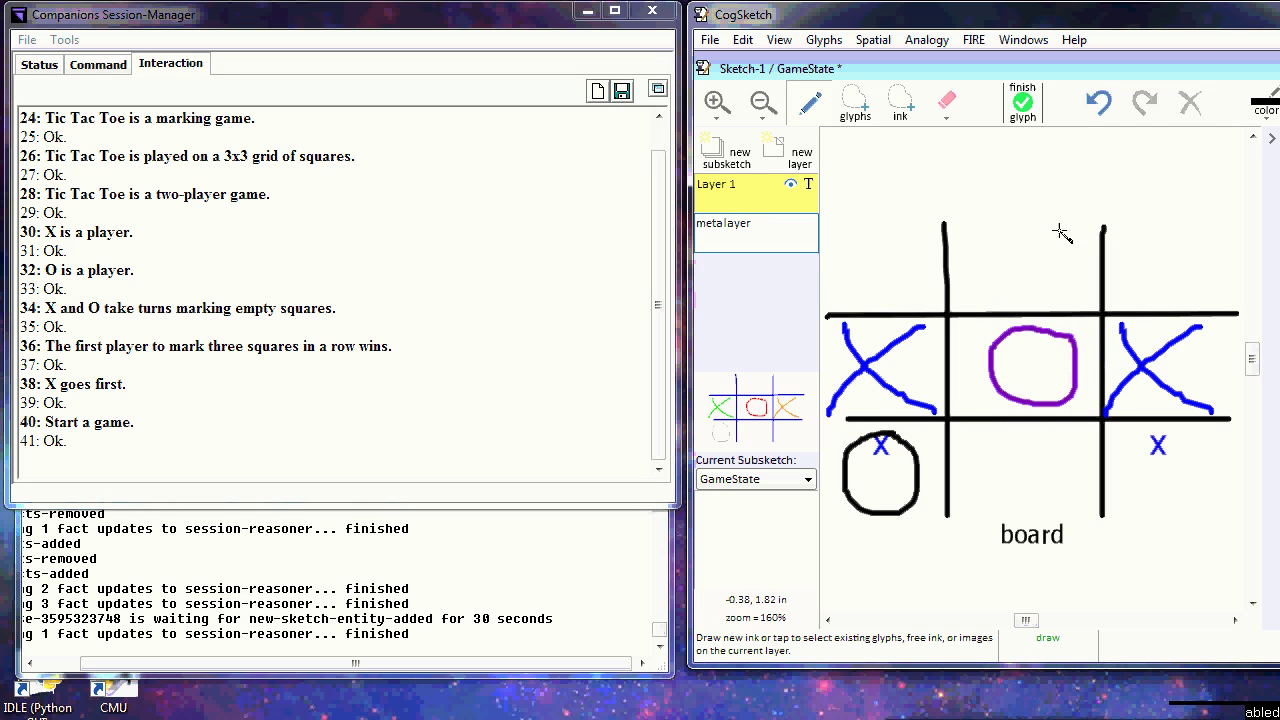
left_click(1022, 102)
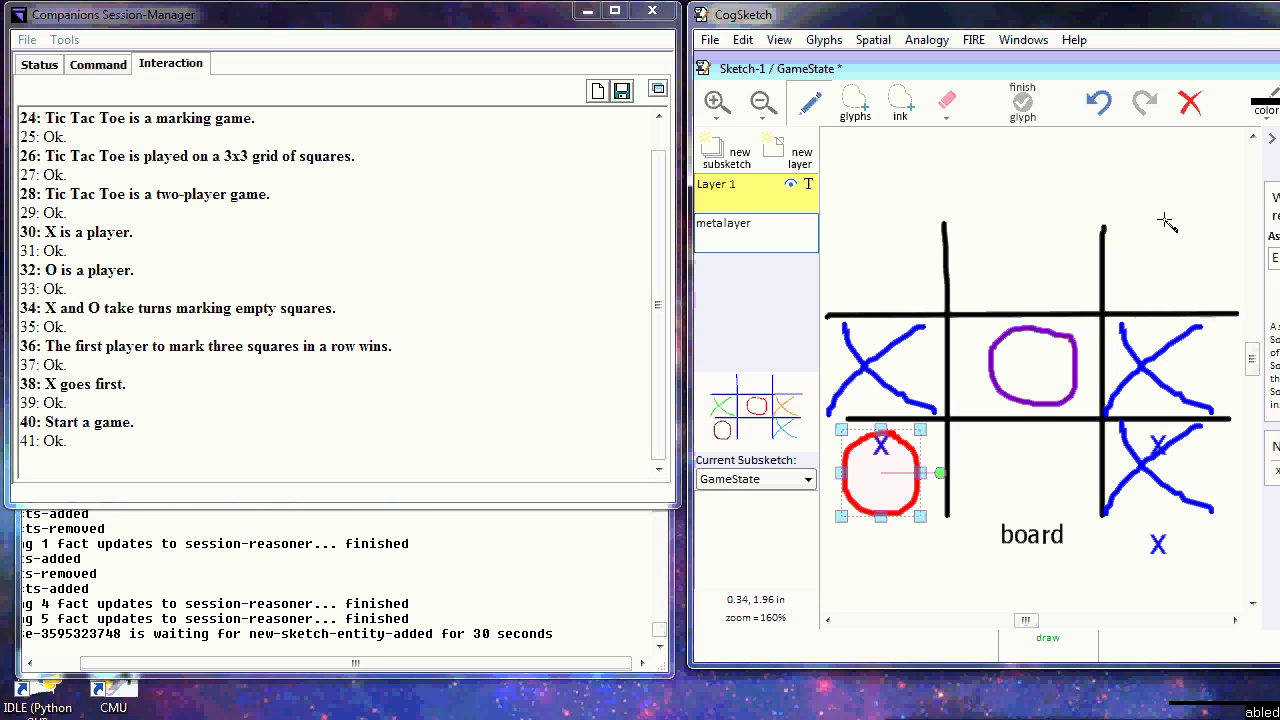
- Play O in the upper-right square of the CogSketch board and finish the mark as a glyph
mouse_move(1162, 218)
left_mouse_down()
mouse_move(1134, 258)
mouse_move(1155, 290)
mouse_move(1208, 266)
mouse_move(1152, 220)
left_mouse_up()
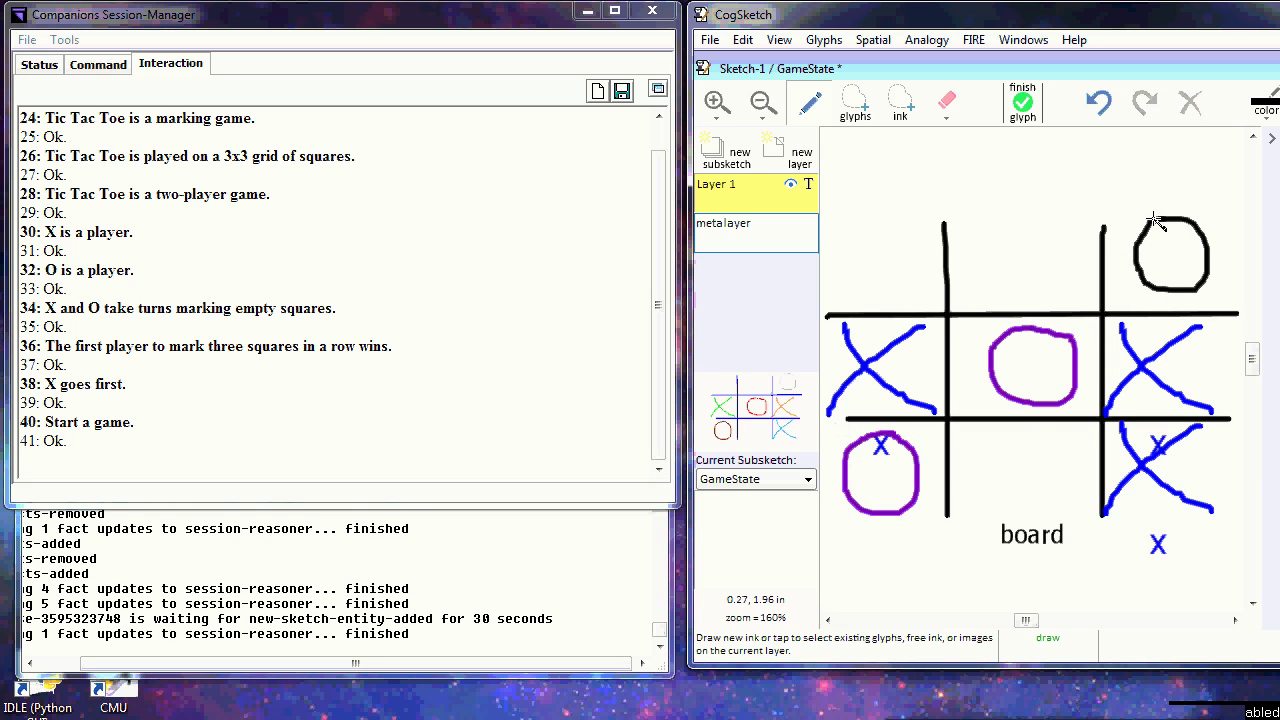
left_click(1022, 106)
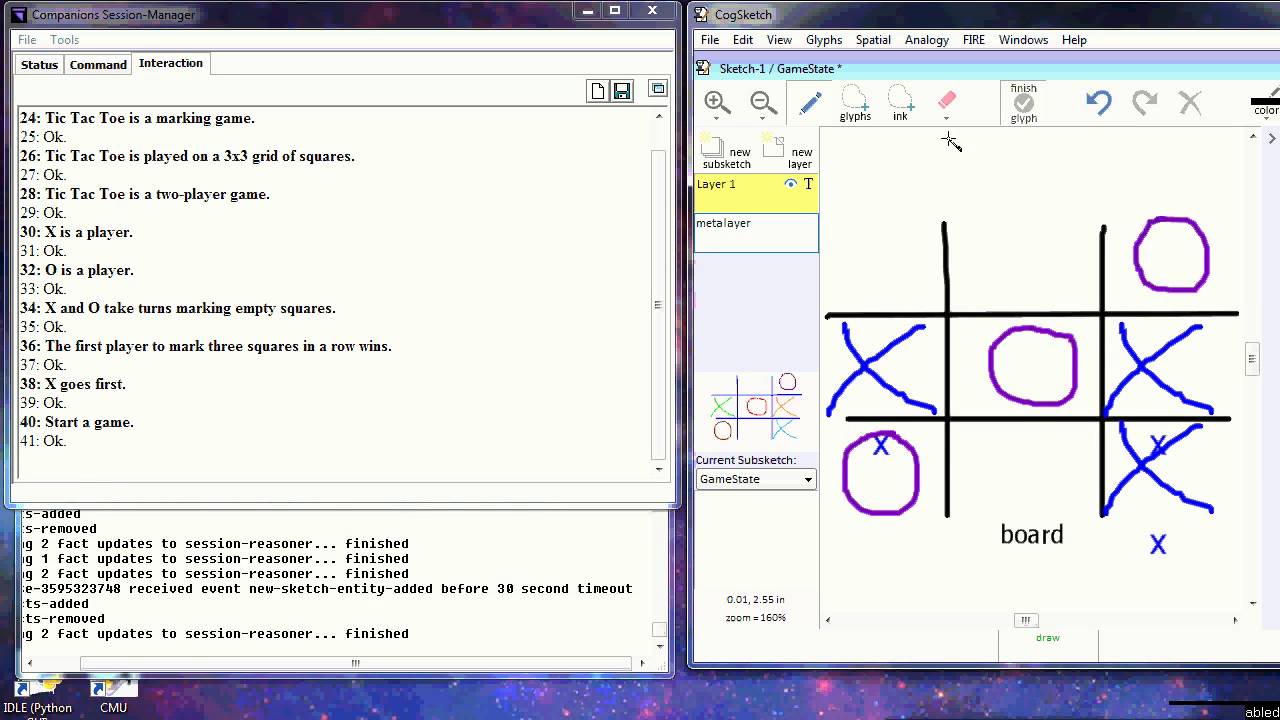
- Lasso-select the three O glyphs on the diagonal from the upper-right through the centre to the lower-left square
left_click(858, 104)
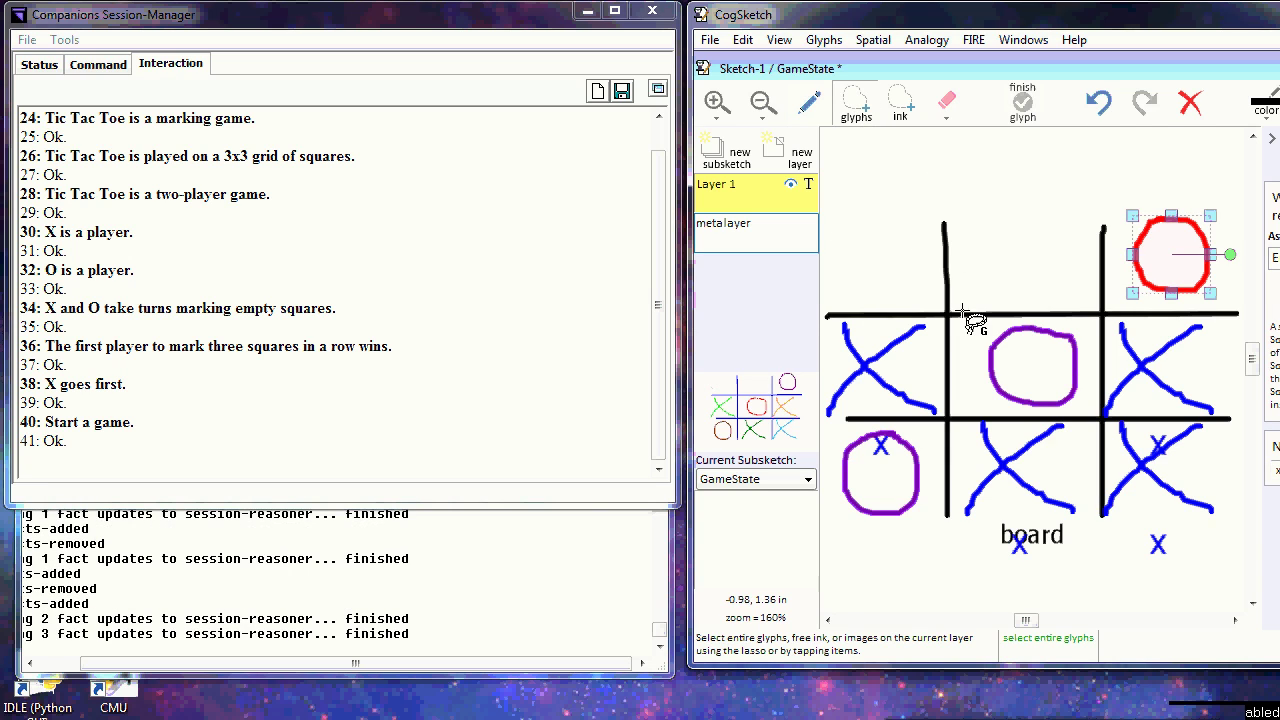
left_click(857, 103)
mouse_move(983, 313)
left_mouse_down()
mouse_move(961, 369)
mouse_move(1045, 429)
mouse_move(1093, 369)
mouse_move(1024, 296)
mouse_move(986, 334)
left_mouse_up()
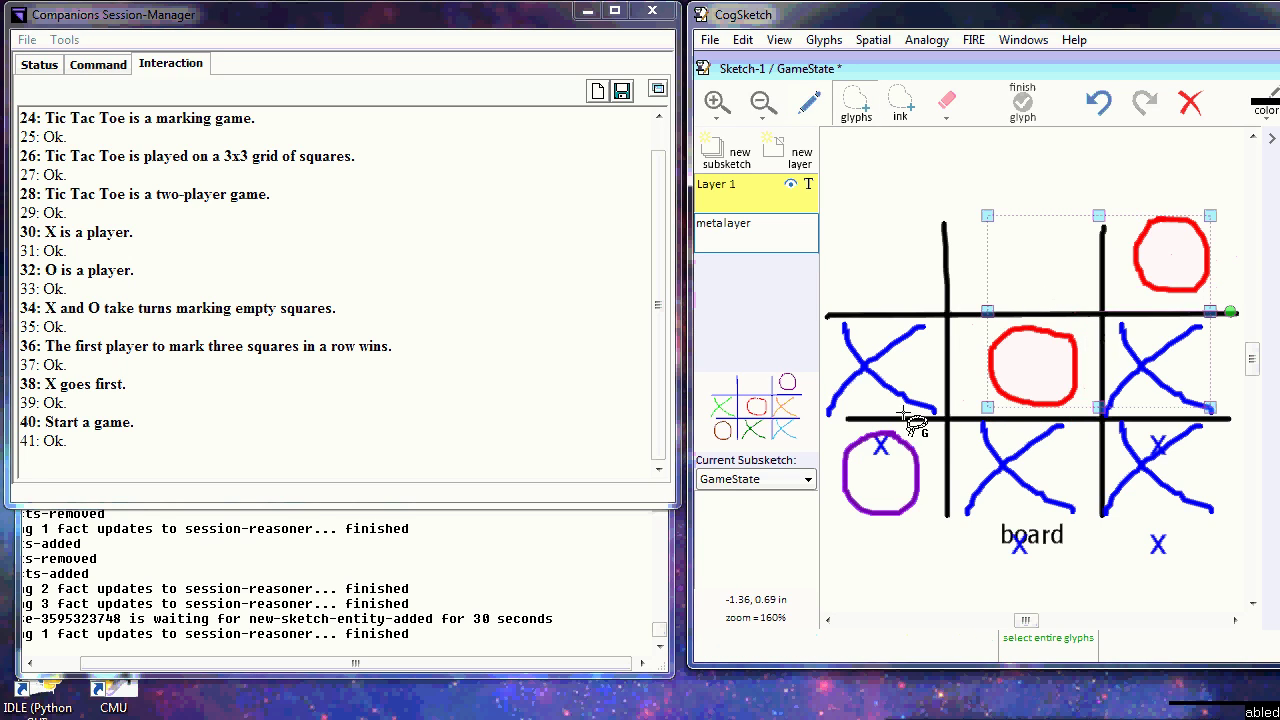
mouse_move(841, 424)
left_mouse_down()
mouse_move(833, 498)
mouse_move(920, 556)
mouse_move(910, 425)
mouse_move(843, 424)
left_mouse_up()
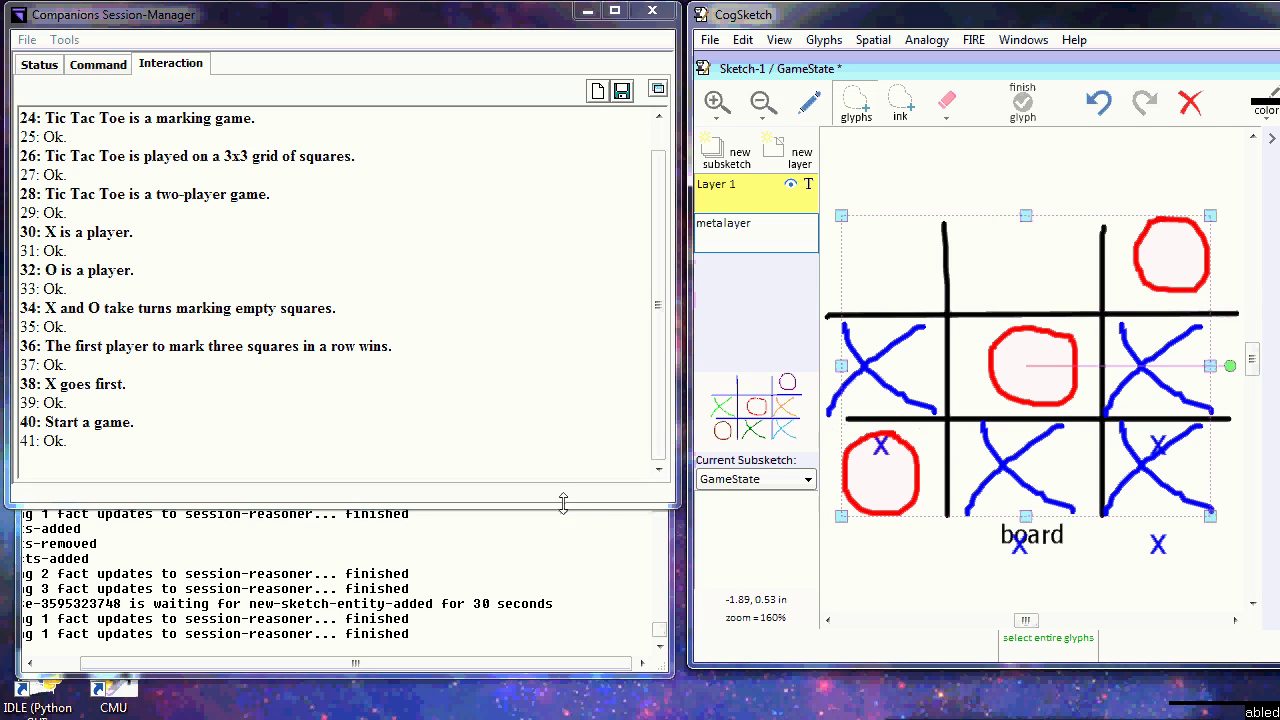
- Submit the statement "I win." to the Companion in the Session-Manager interaction
left_click(335, 455)
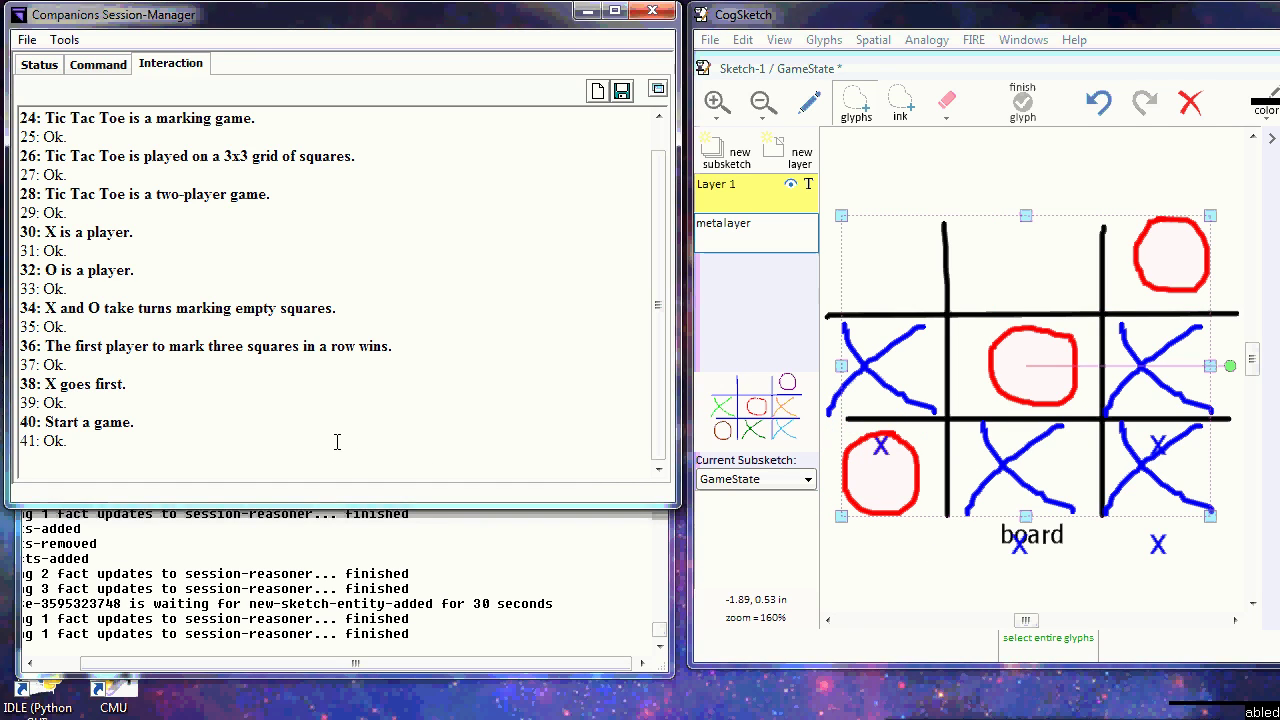
type("I win.")
key("Return")
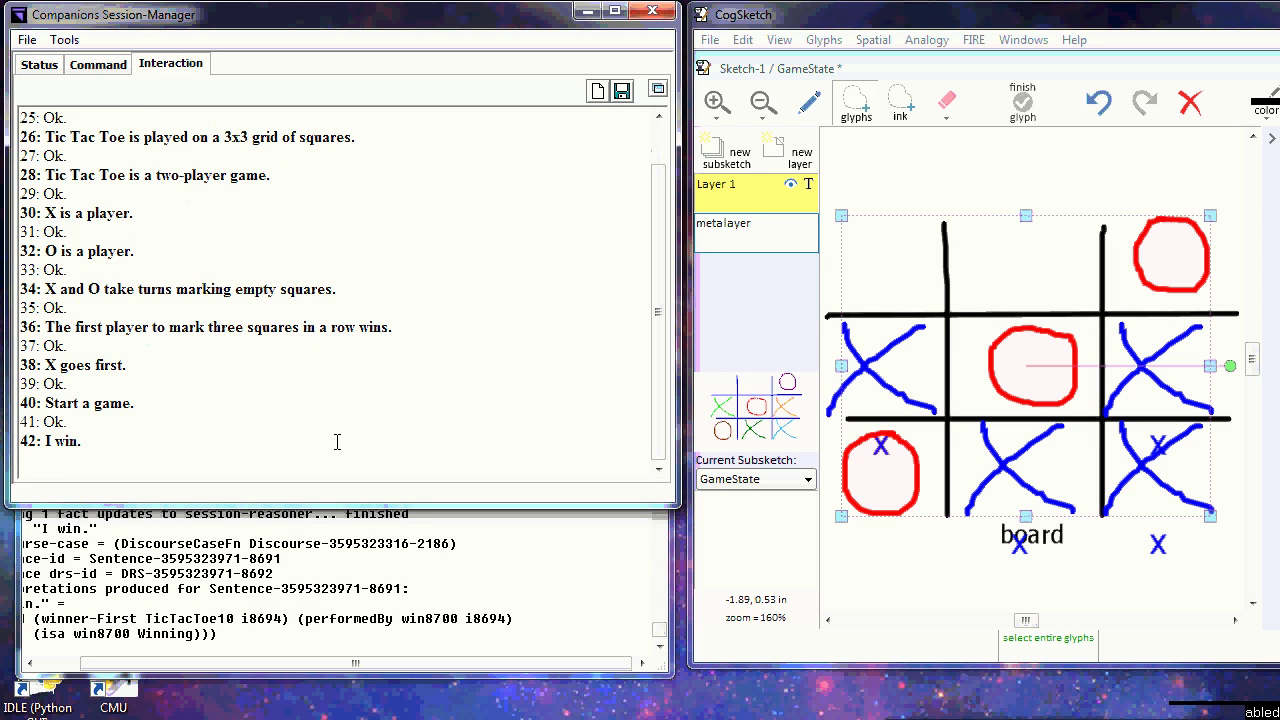